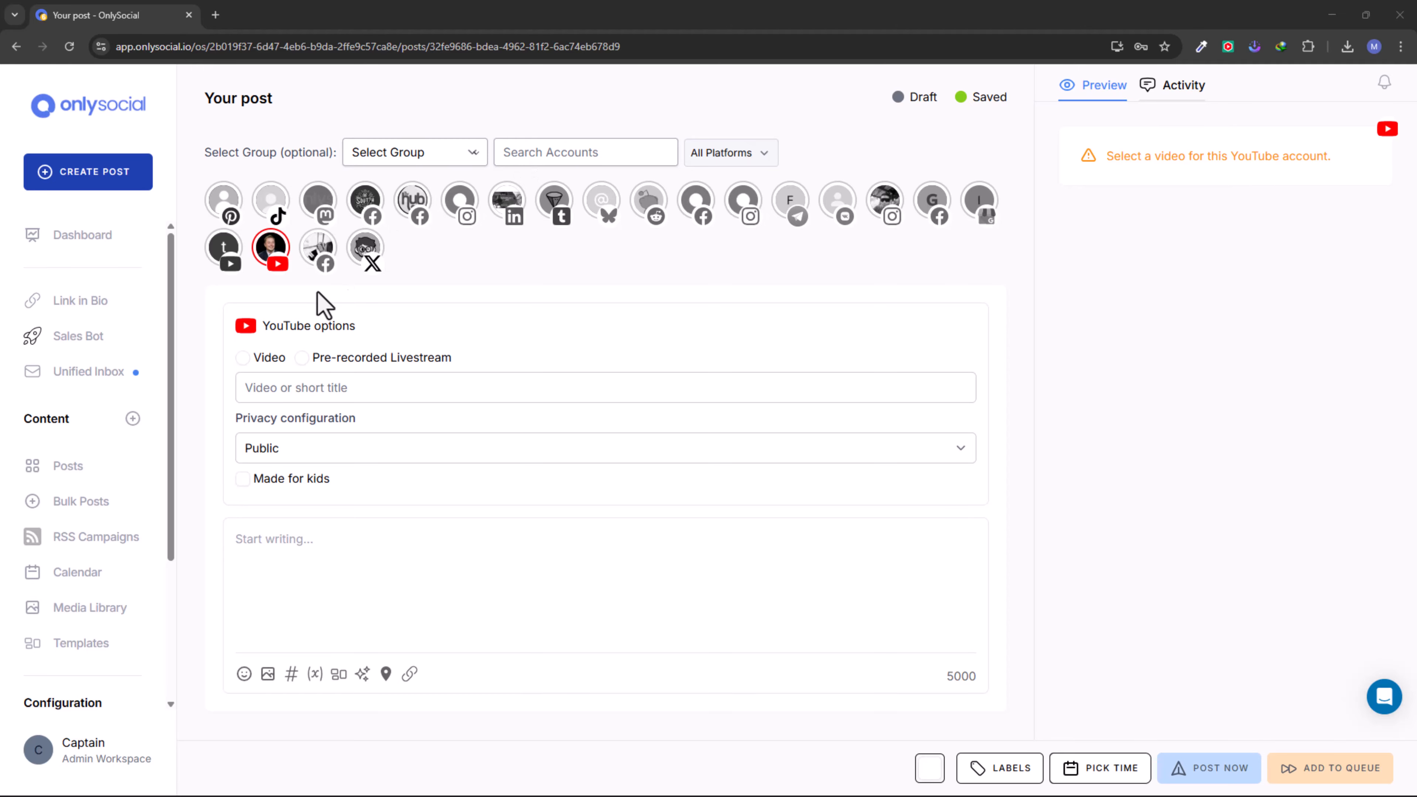
- Set the draft's YouTube type to Pre-recorded Livestream, then add the AI Writer (Aber) Facebook page with the same type
click(303, 359)
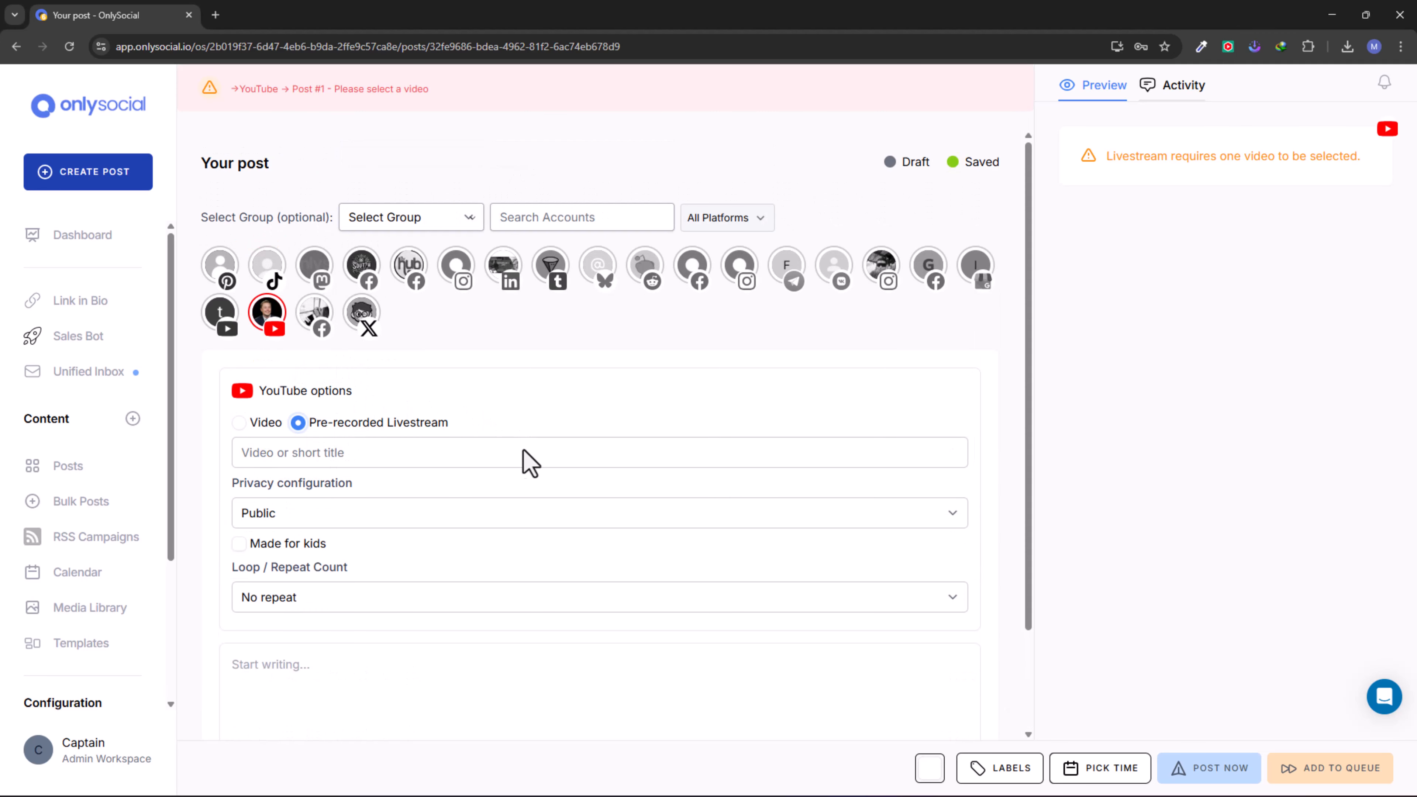
click(323, 331)
scroll(411, 477, down, 1)
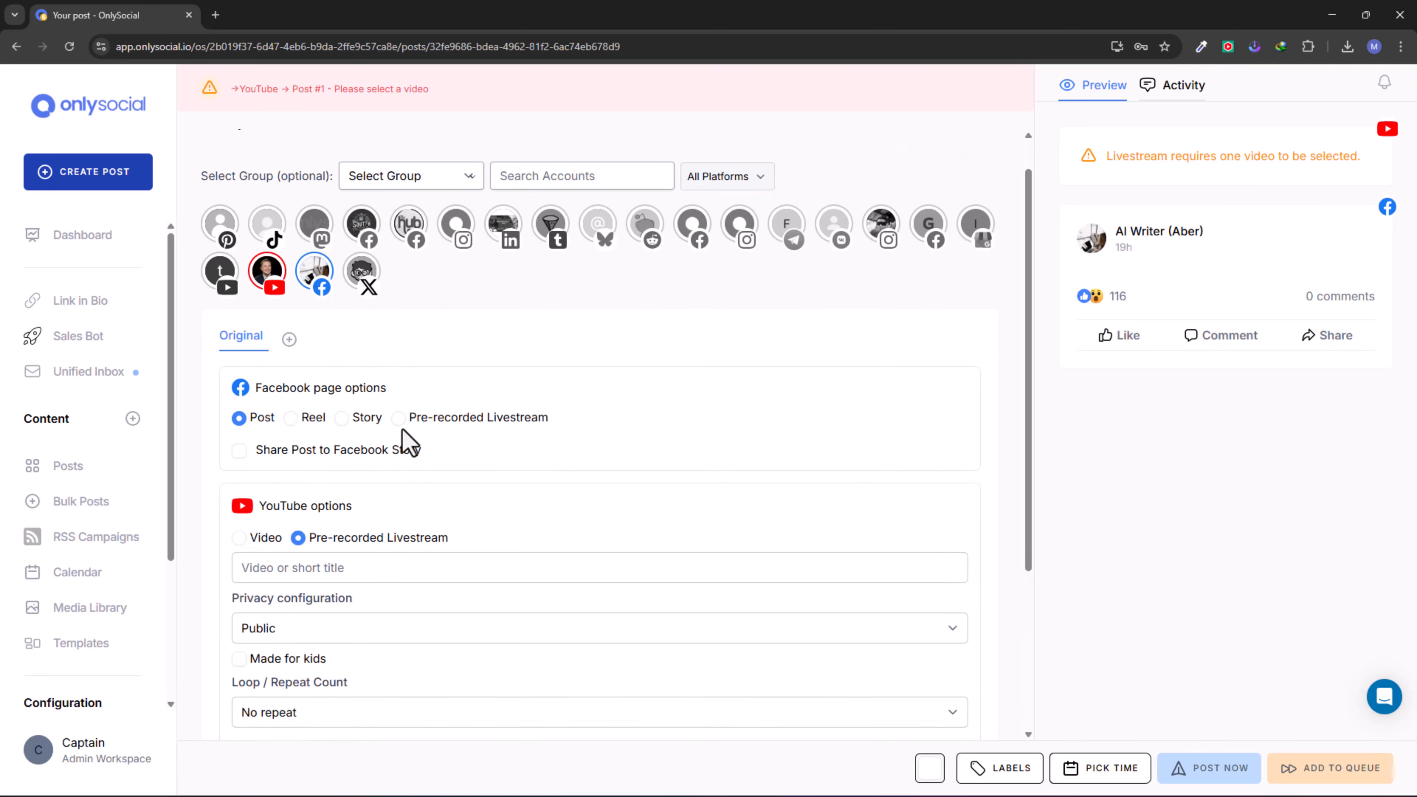
click(399, 419)
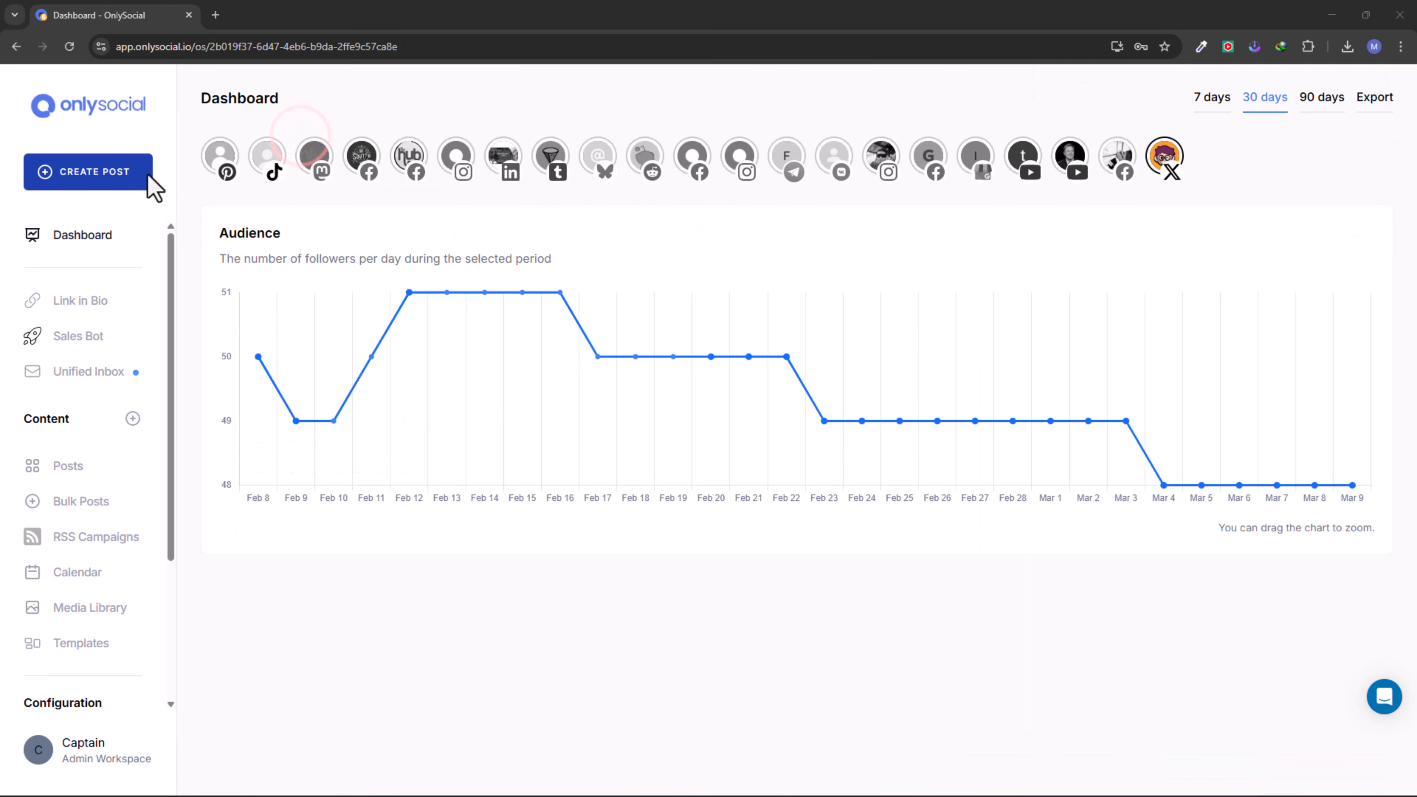
- Create a new post and insert workspace.mp4 from the media library
click(95, 175)
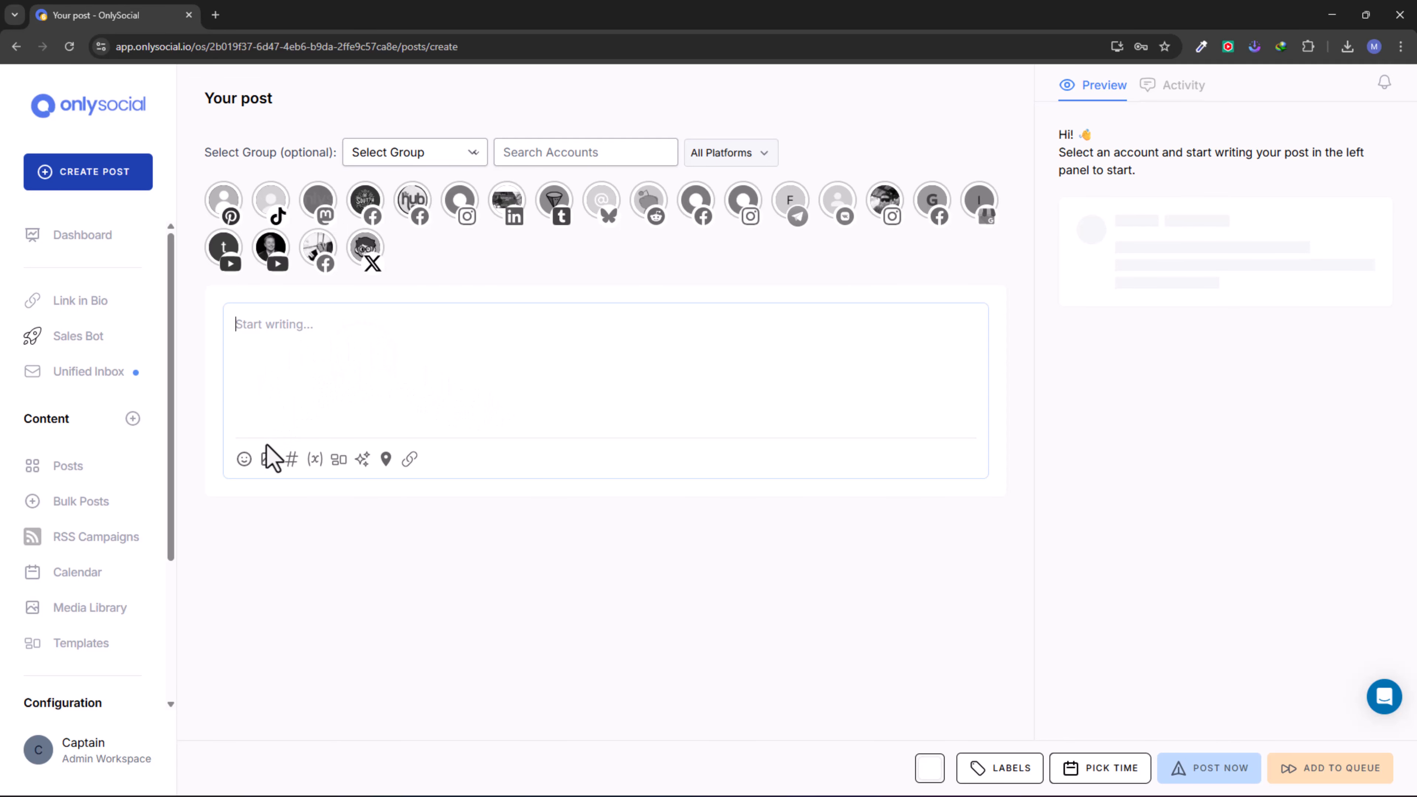
click(267, 459)
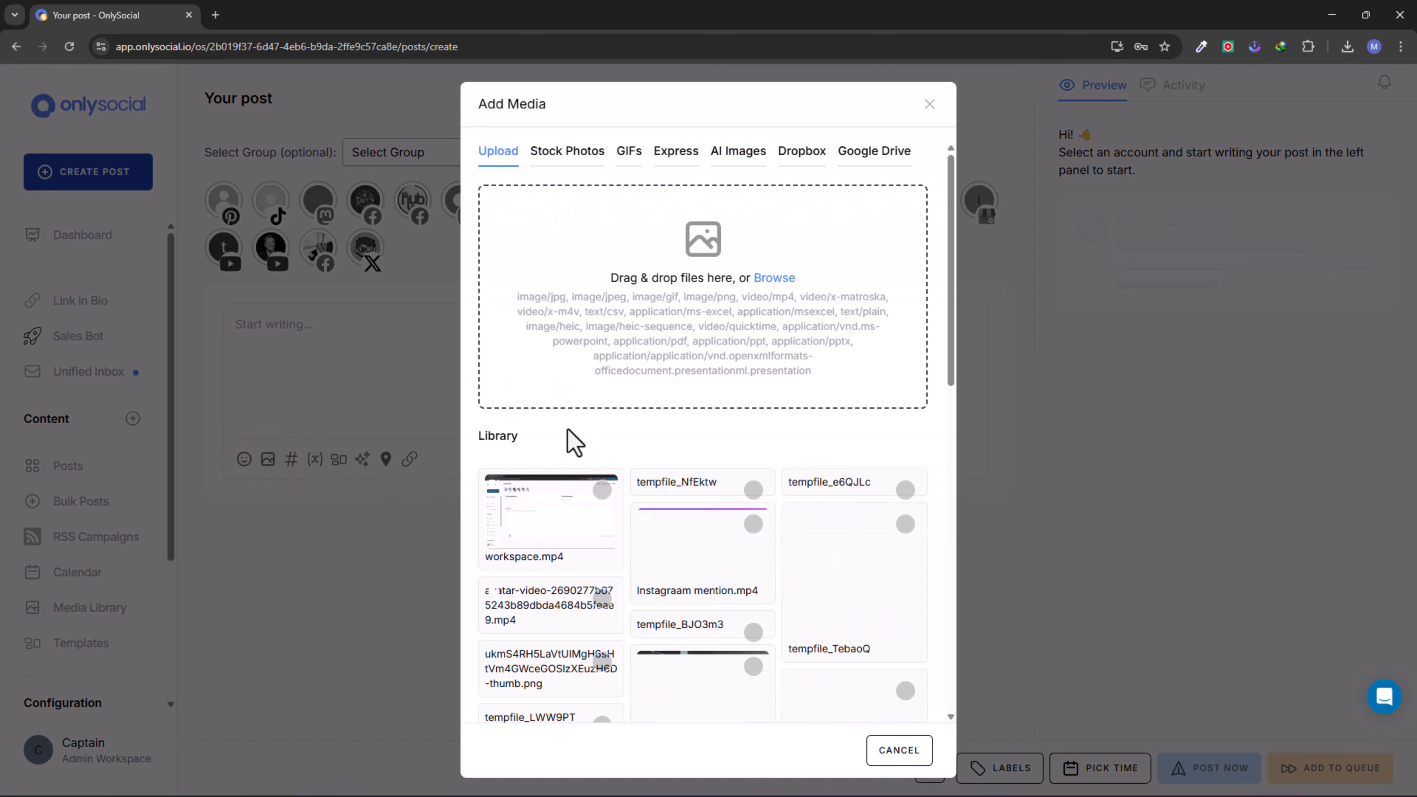
scroll(647, 307, down, 4)
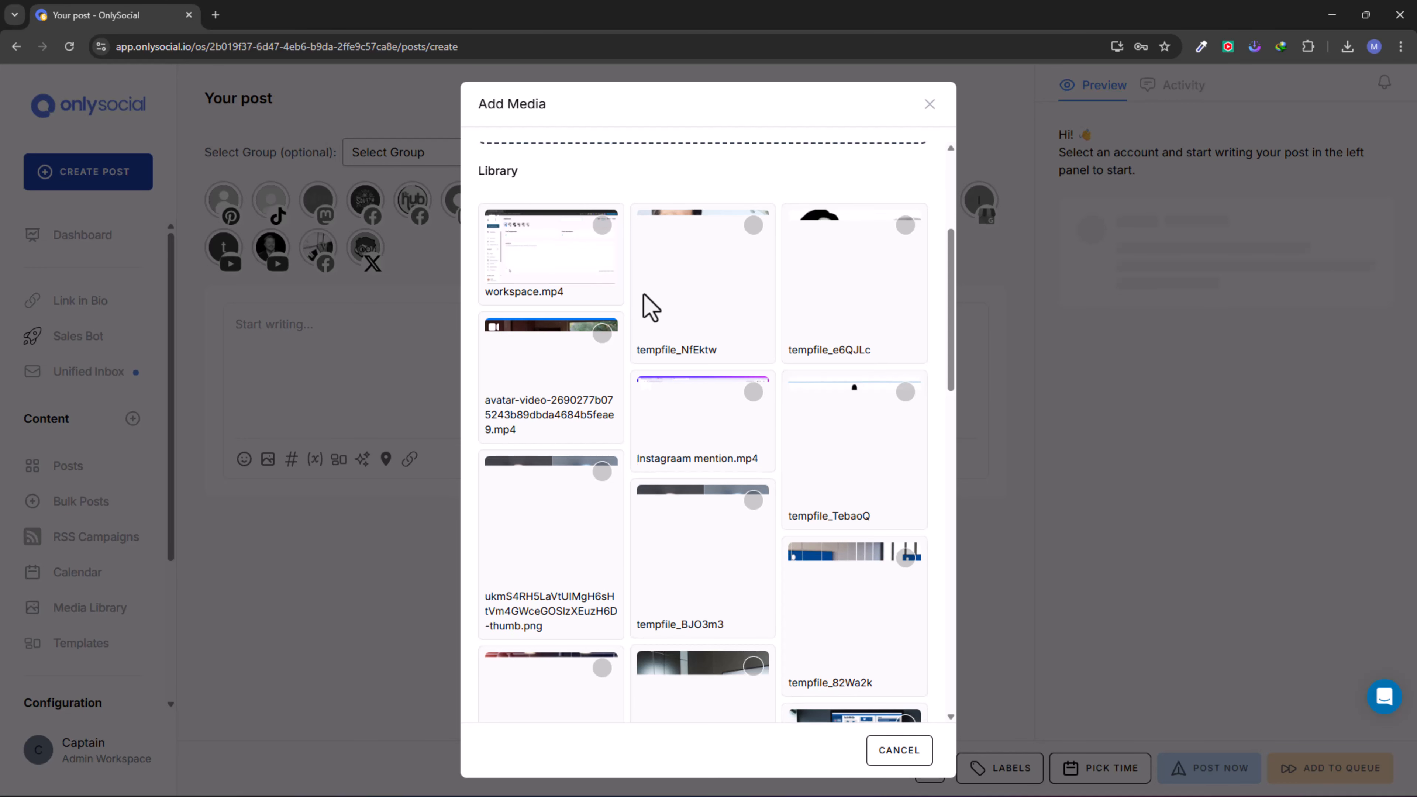
scroll(647, 305, up, 2)
click(600, 329)
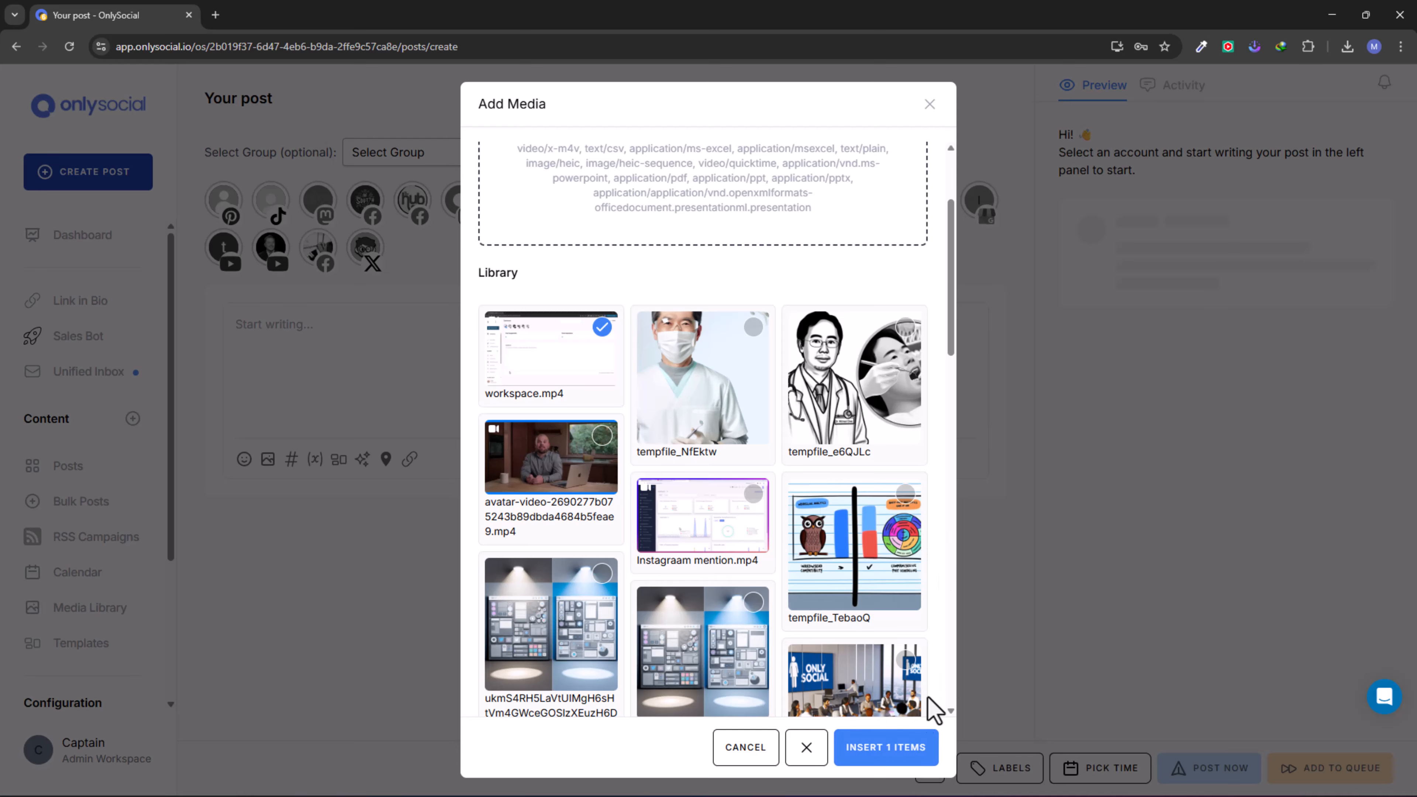
click(886, 748)
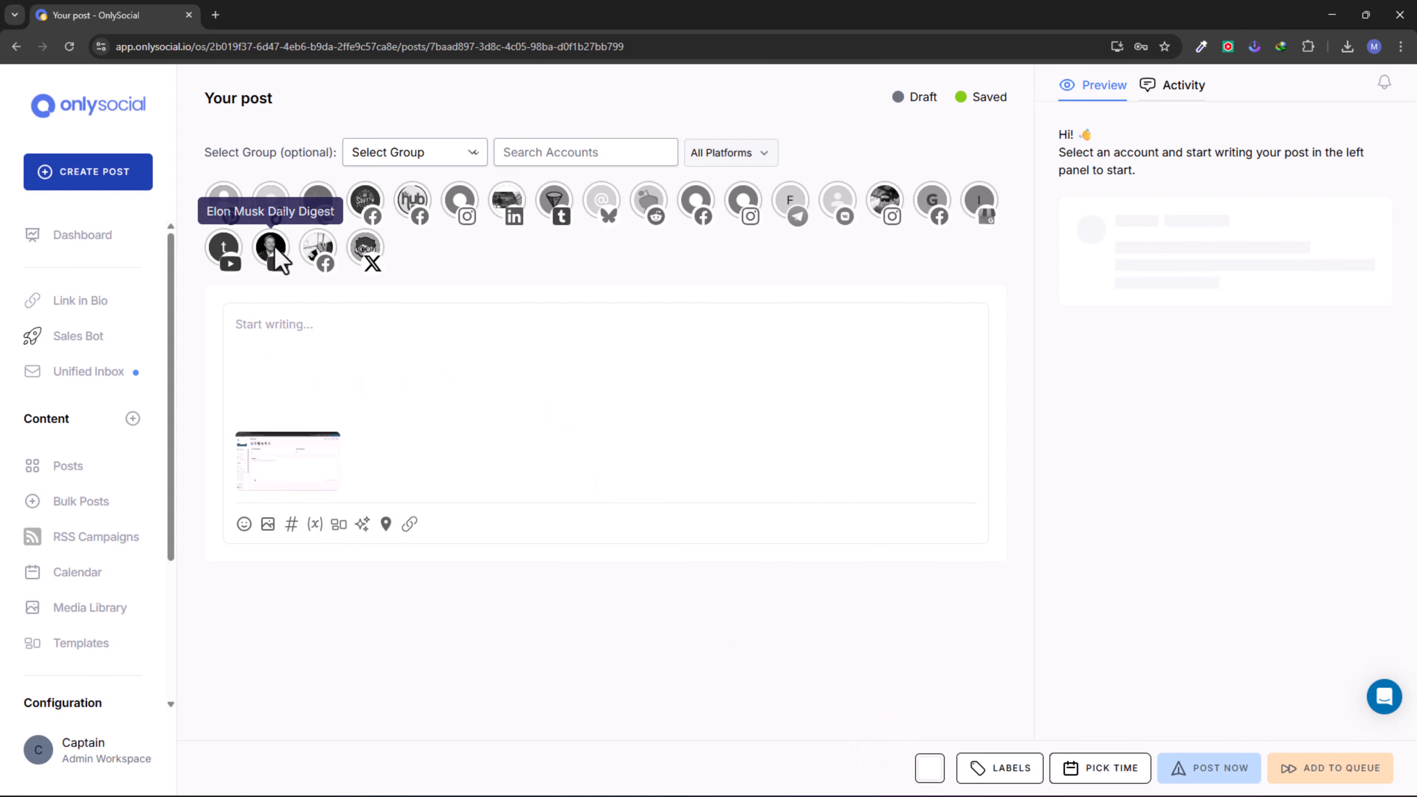
- Select only the Elon Musk Daily Digest YouTube account for the post and set its type to Pre-recorded Livestream
click(275, 247)
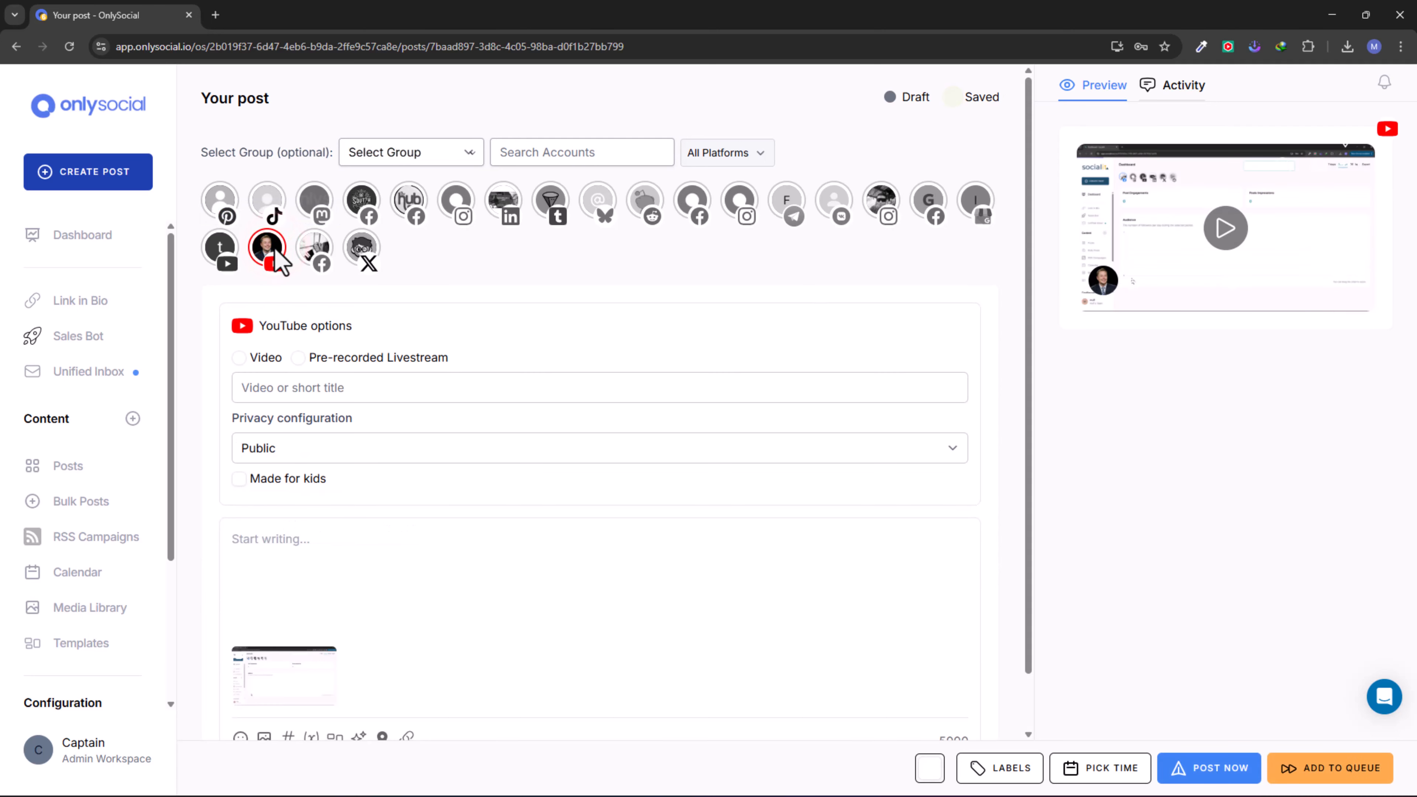
click(314, 250)
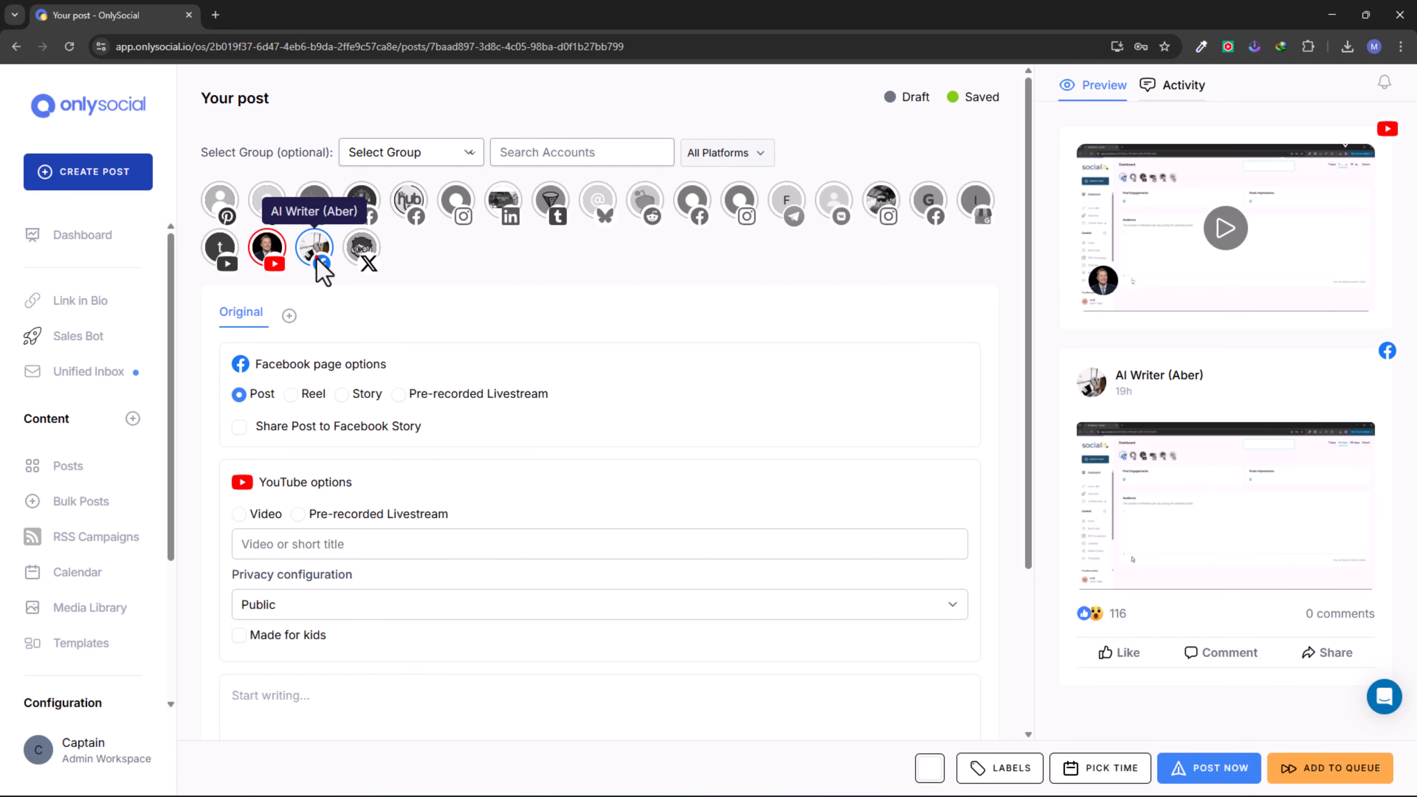
click(316, 263)
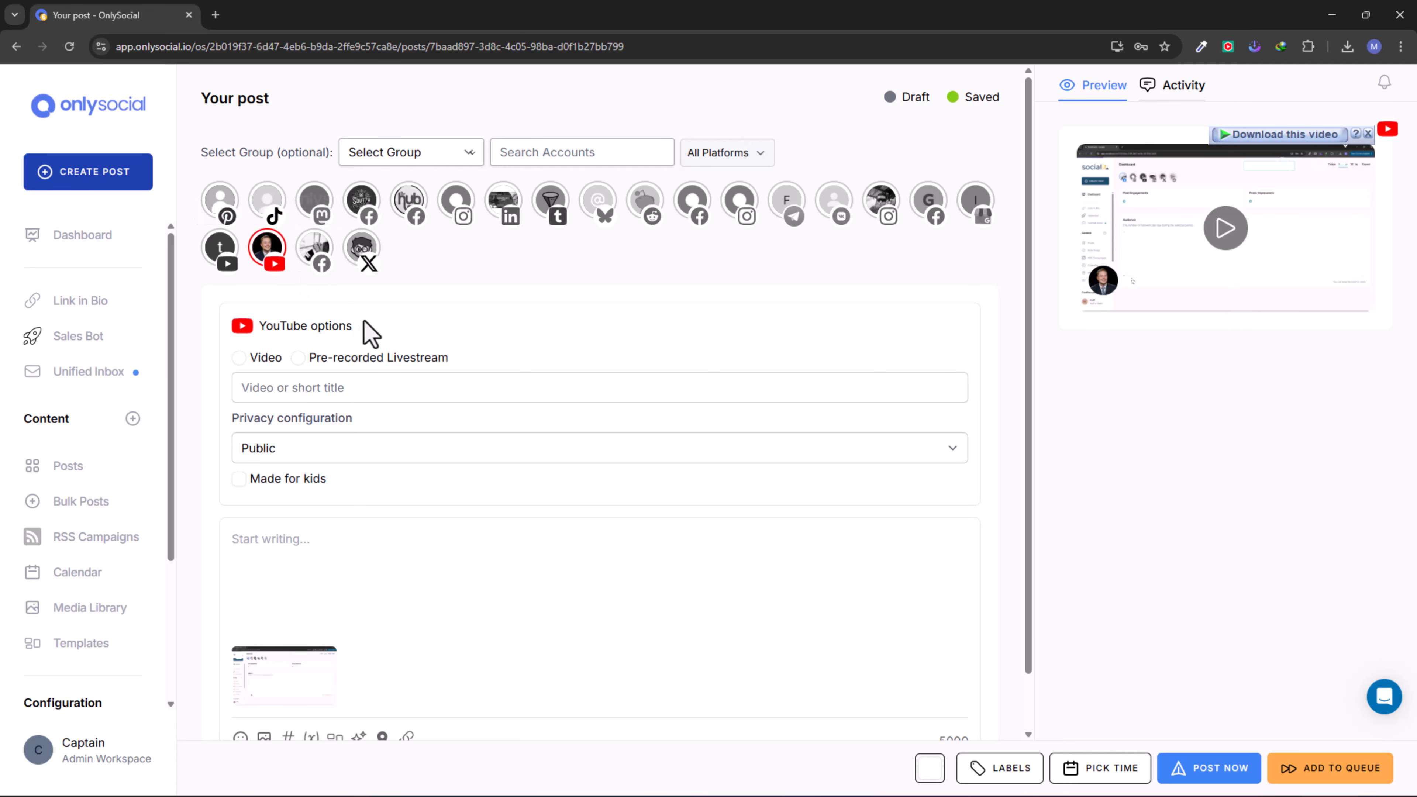
scroll(368, 332, down, 1)
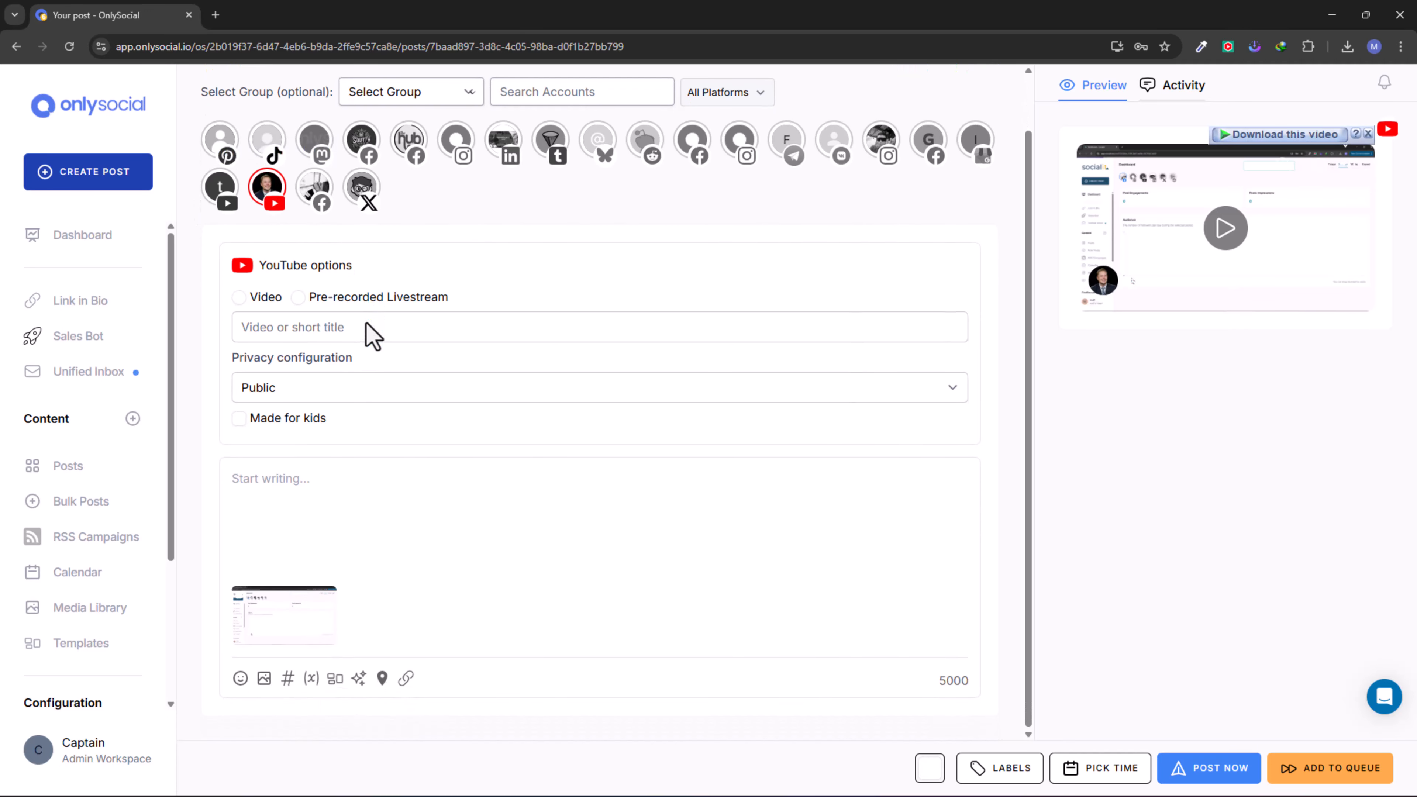
click(298, 297)
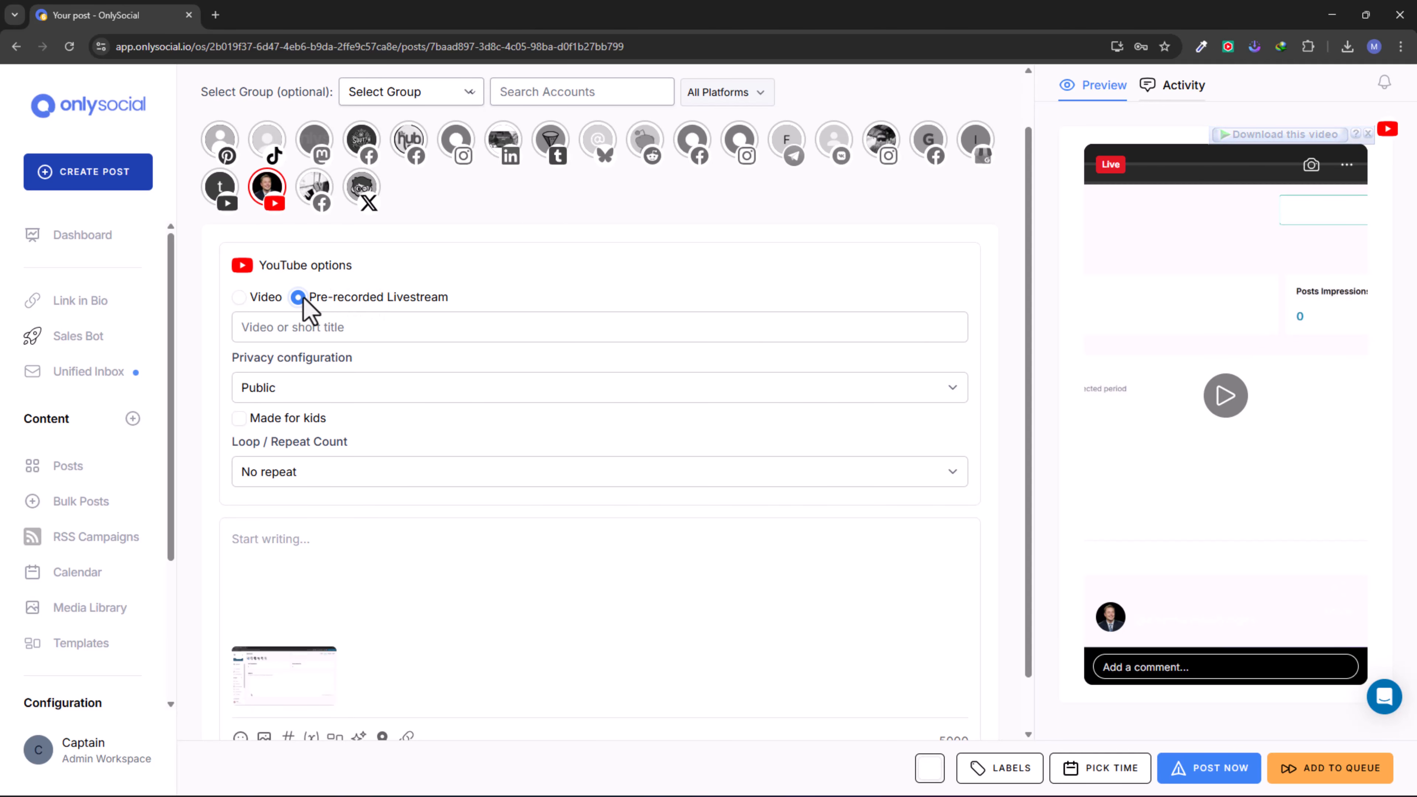
drag(326, 297, 359, 301)
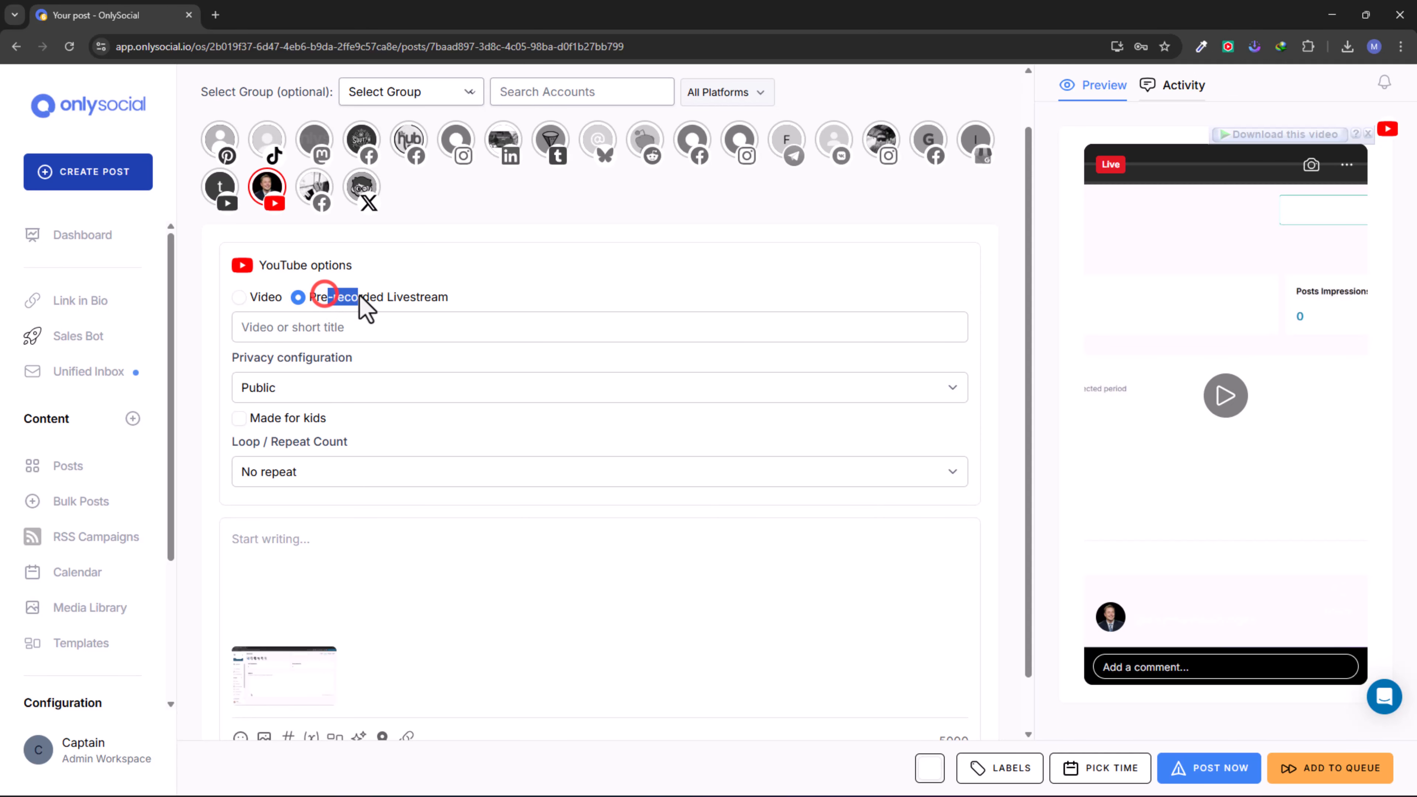
click(476, 299)
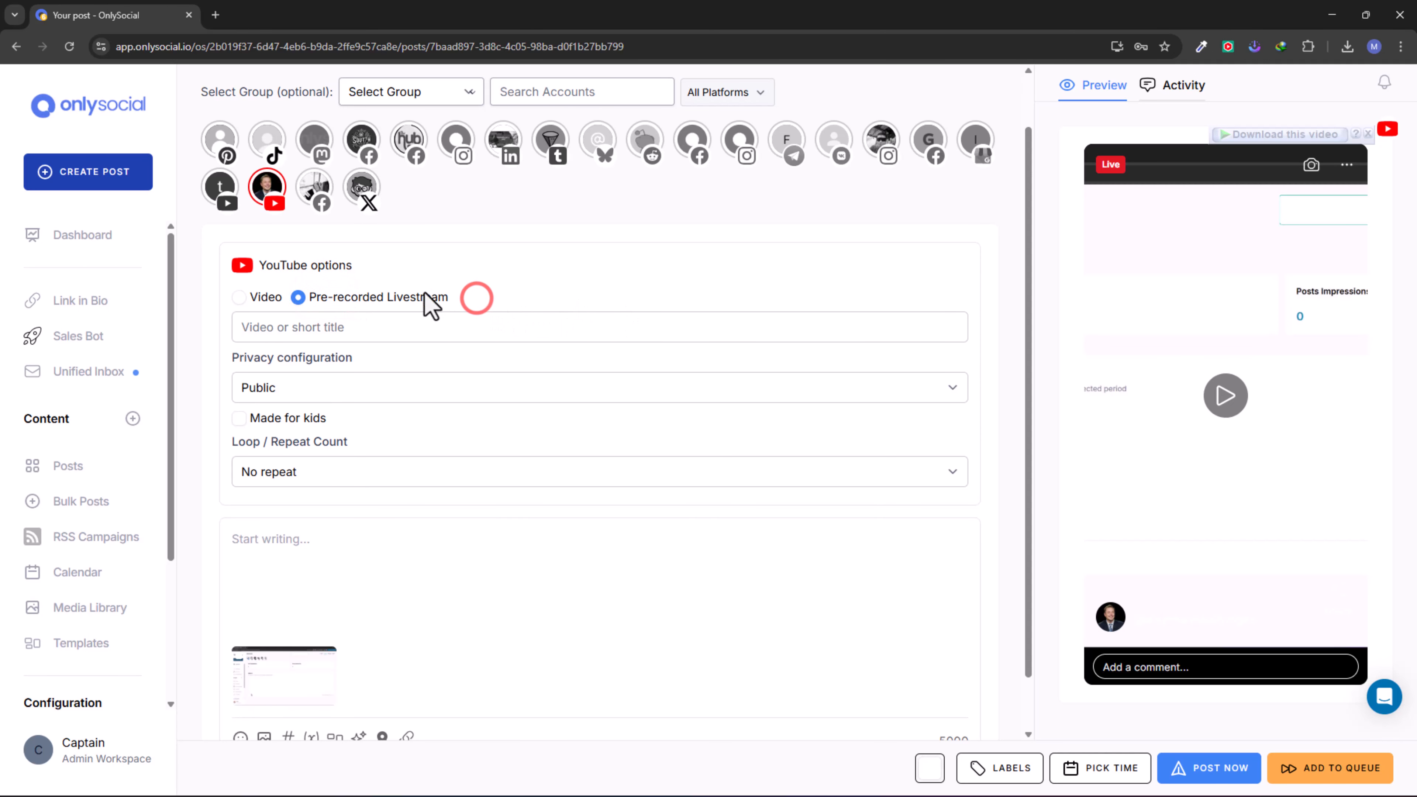
- Title the livestream "Videi 1" and choose Public as its privacy configuration
click(331, 329)
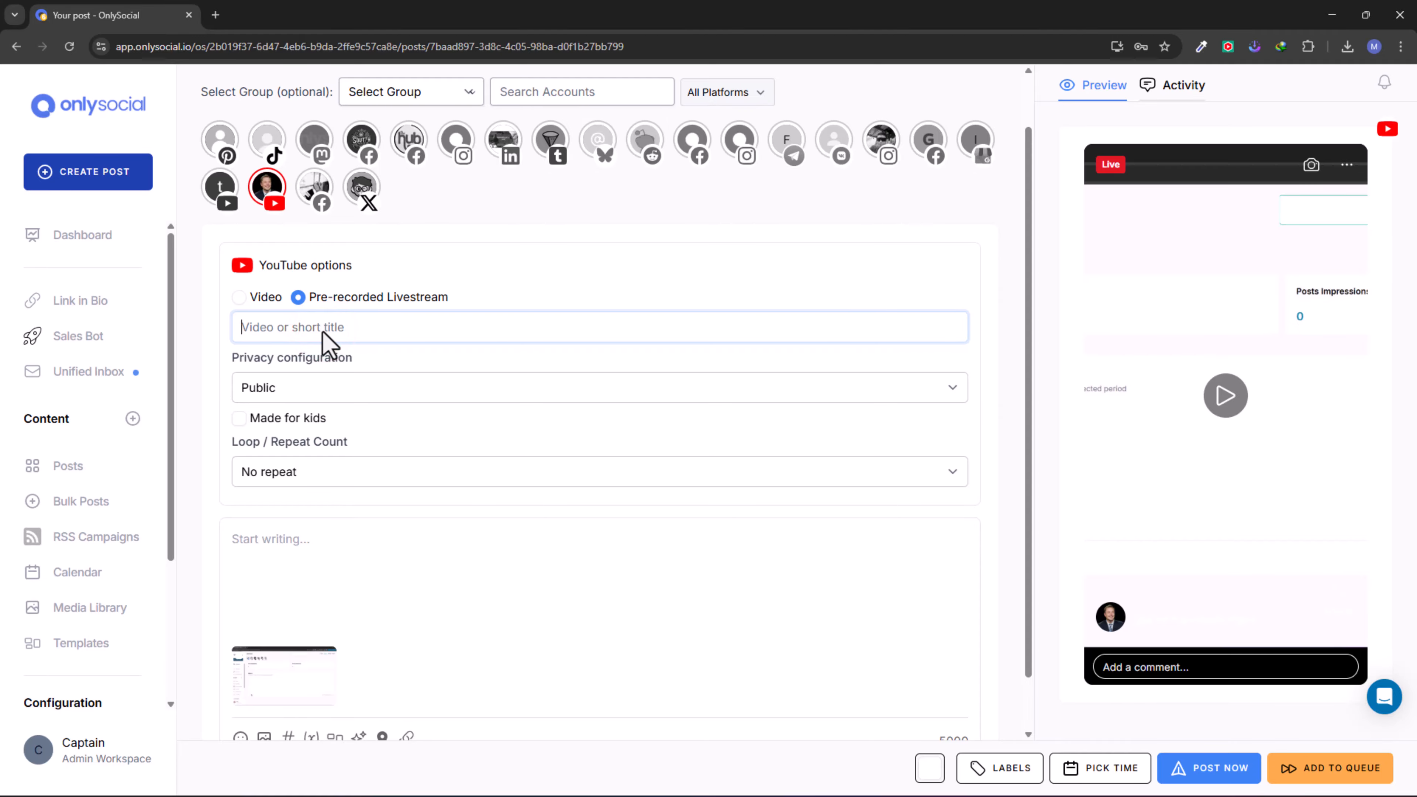
text(Videi 1)
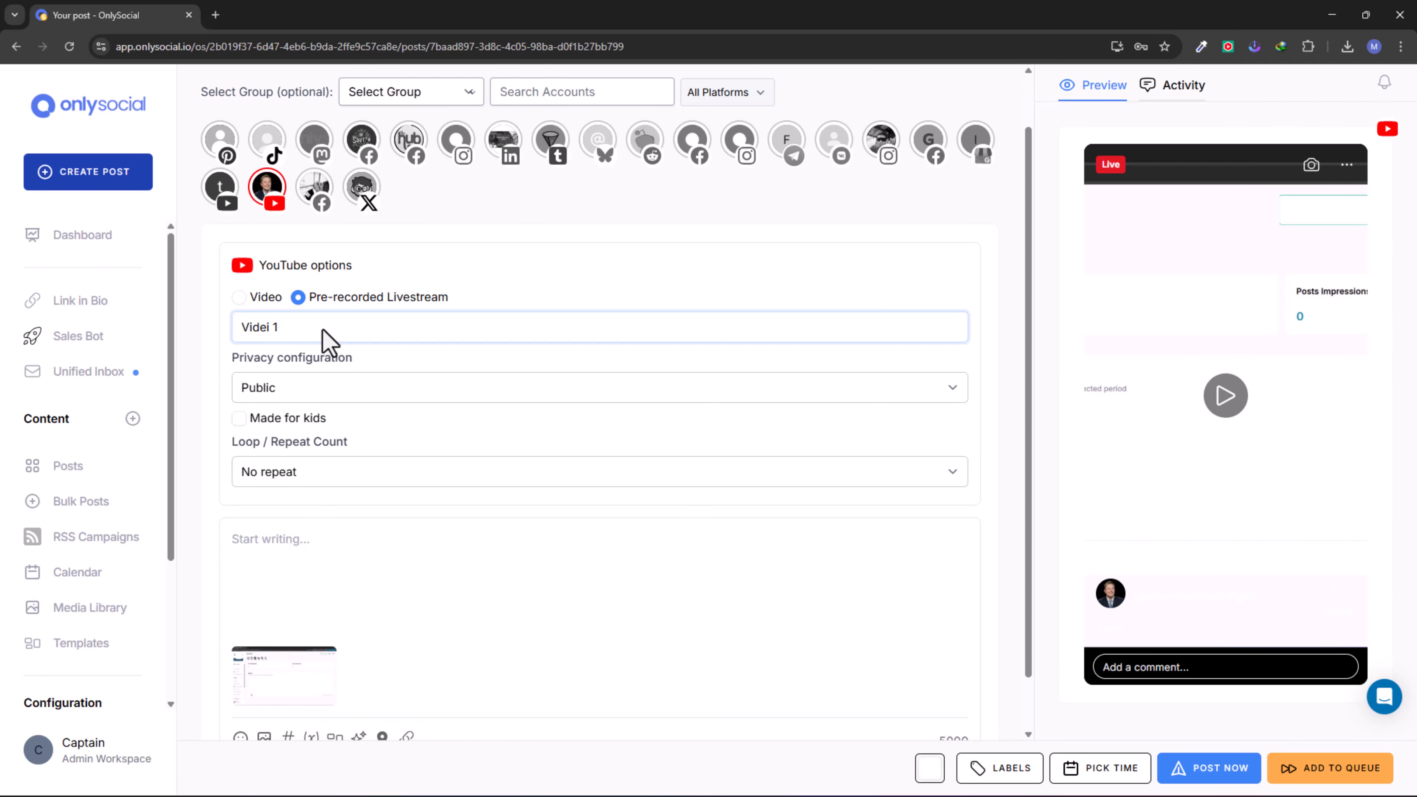
click(274, 388)
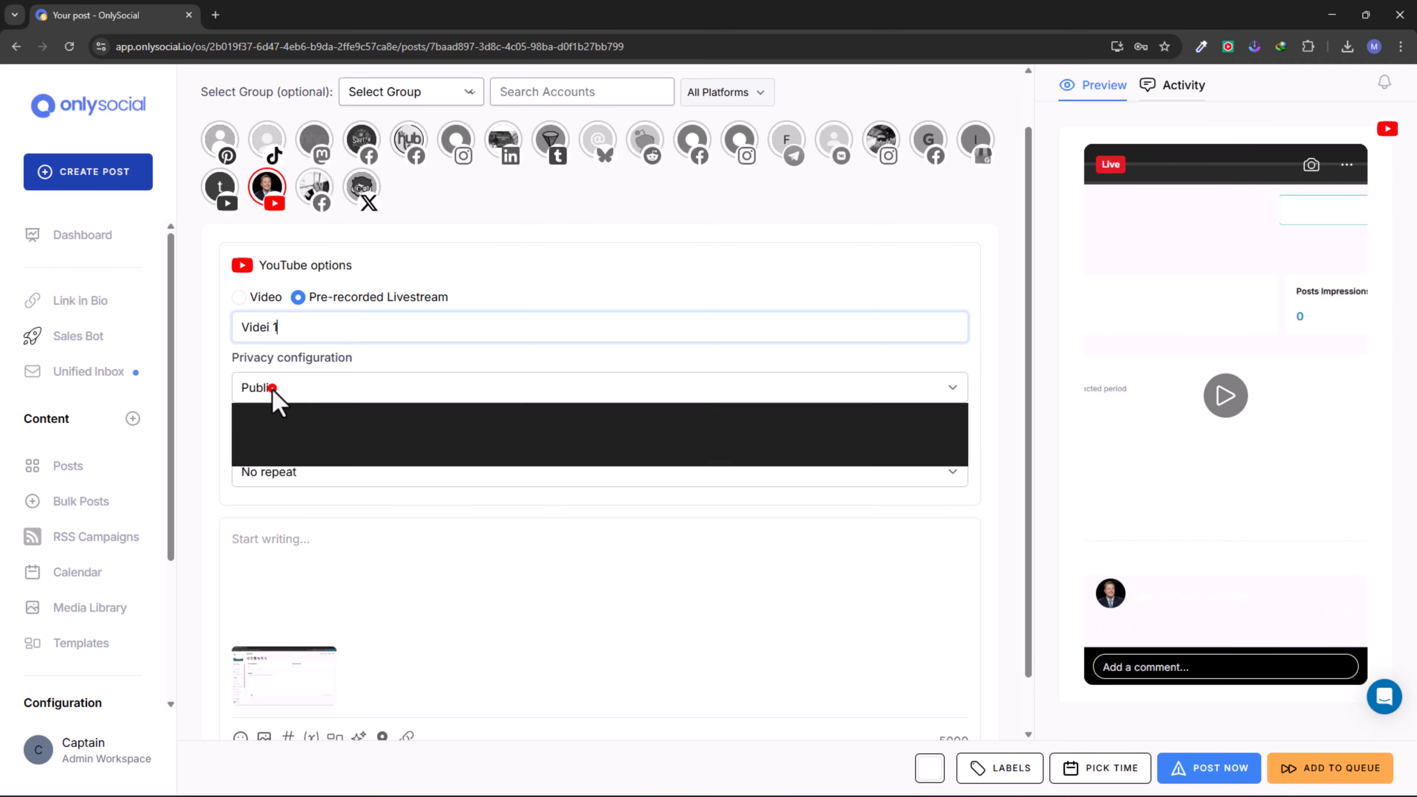
click(260, 417)
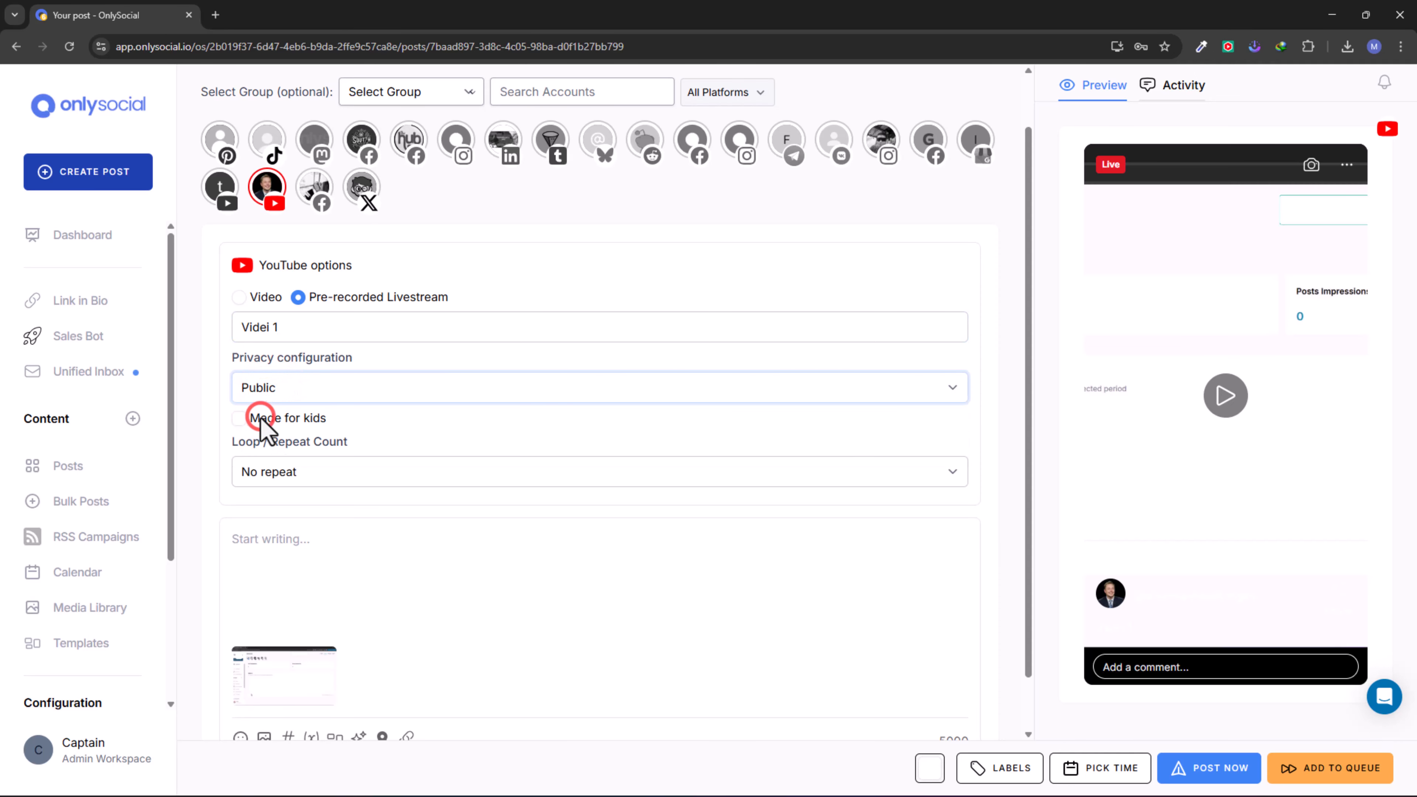
- Switch the privacy configuration to Private, then to Unlisted, and return it to Public
click(293, 391)
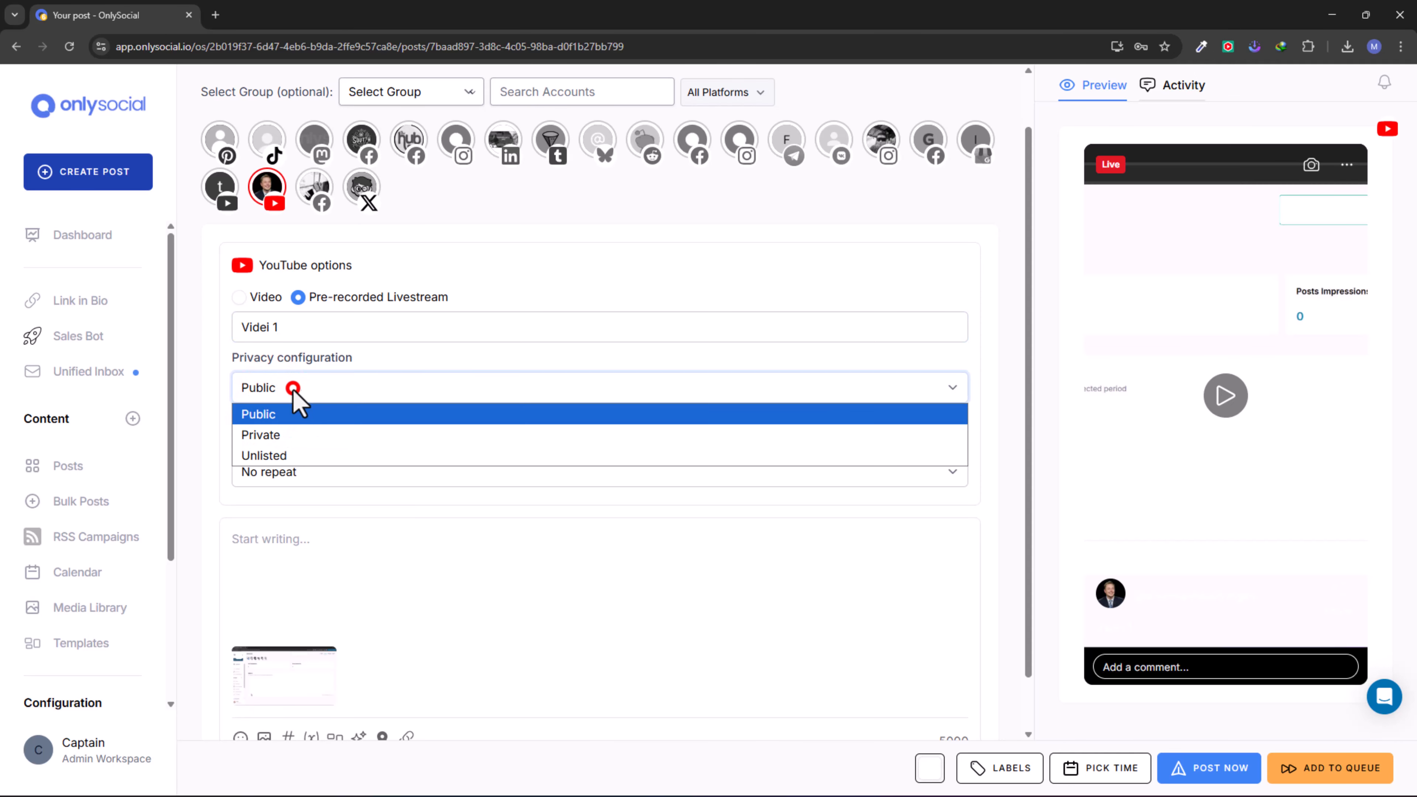
click(272, 435)
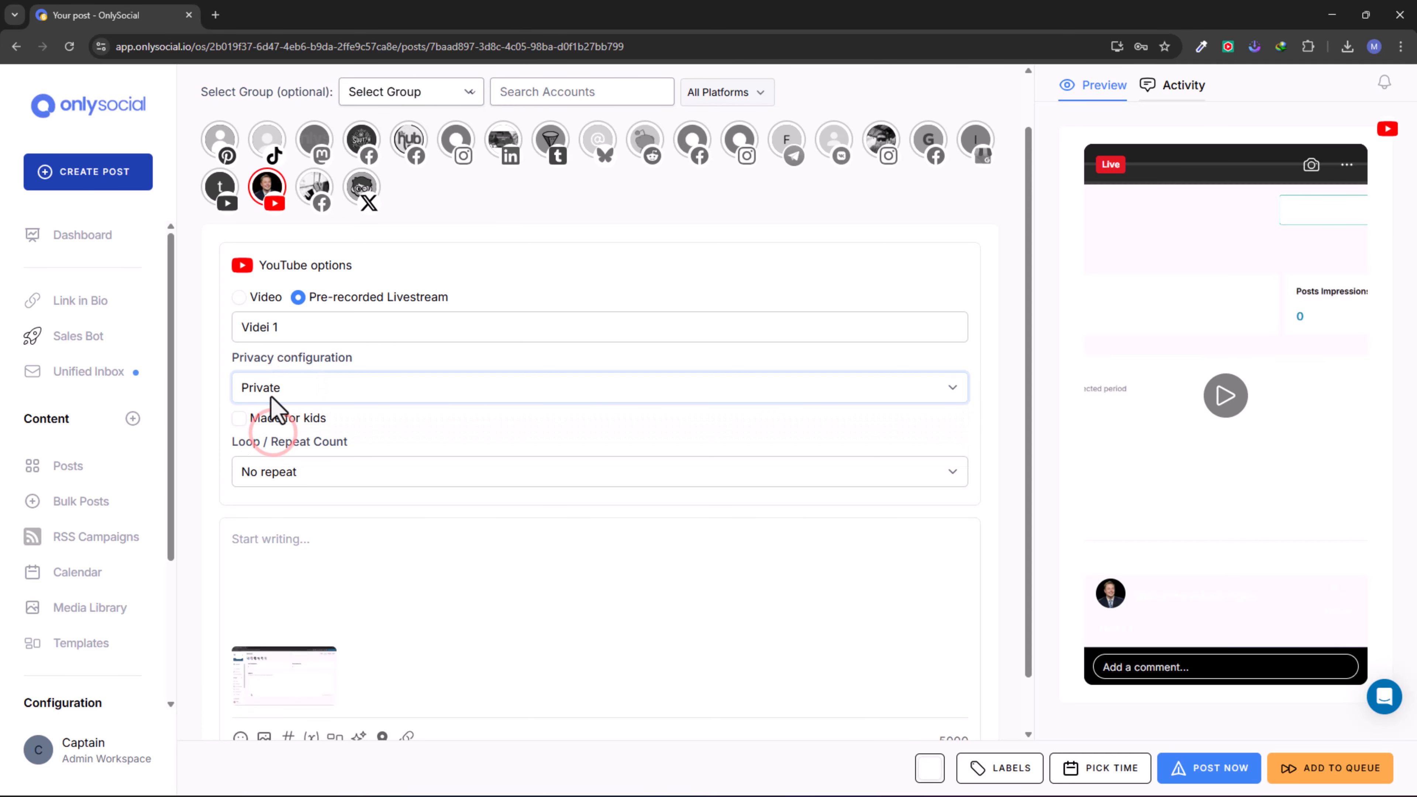
click(291, 392)
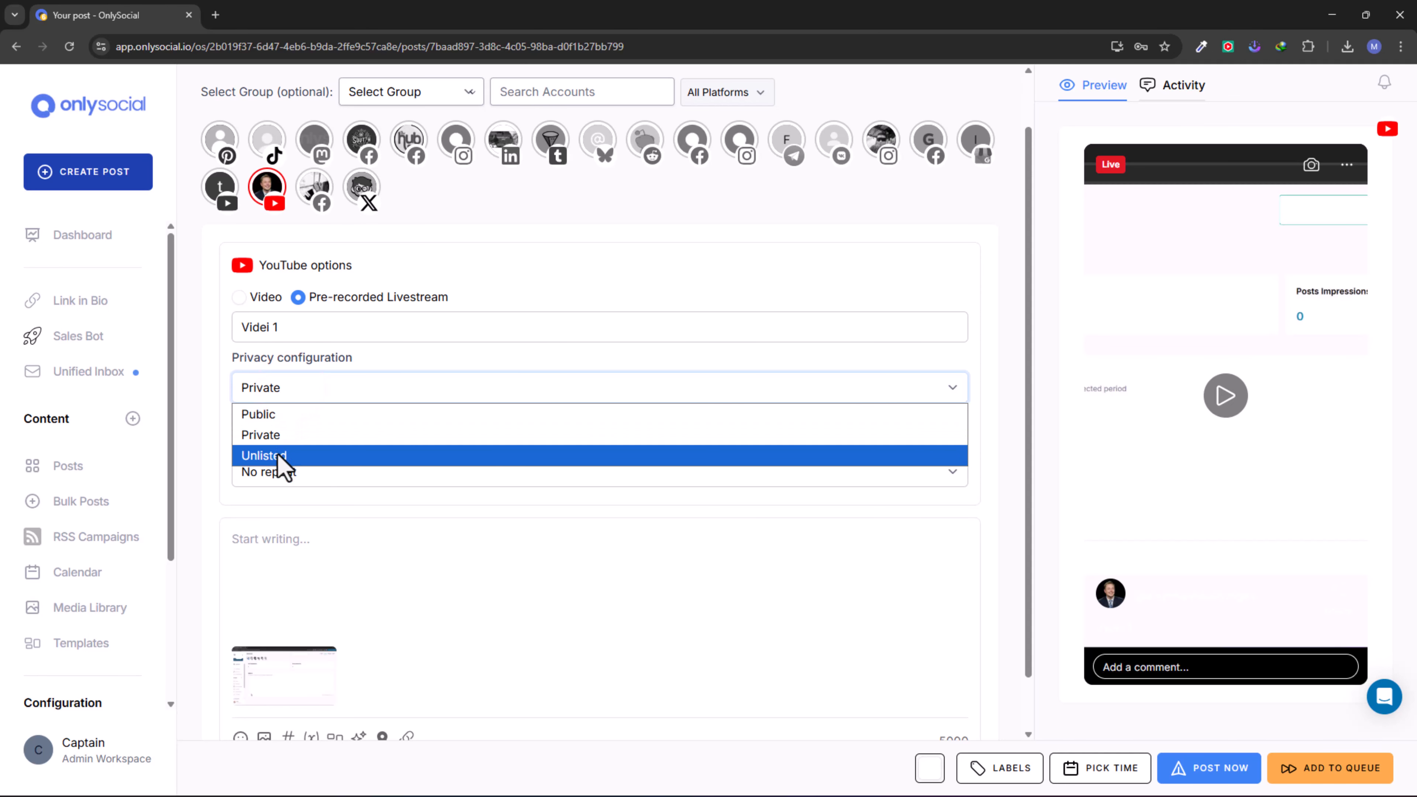
click(277, 454)
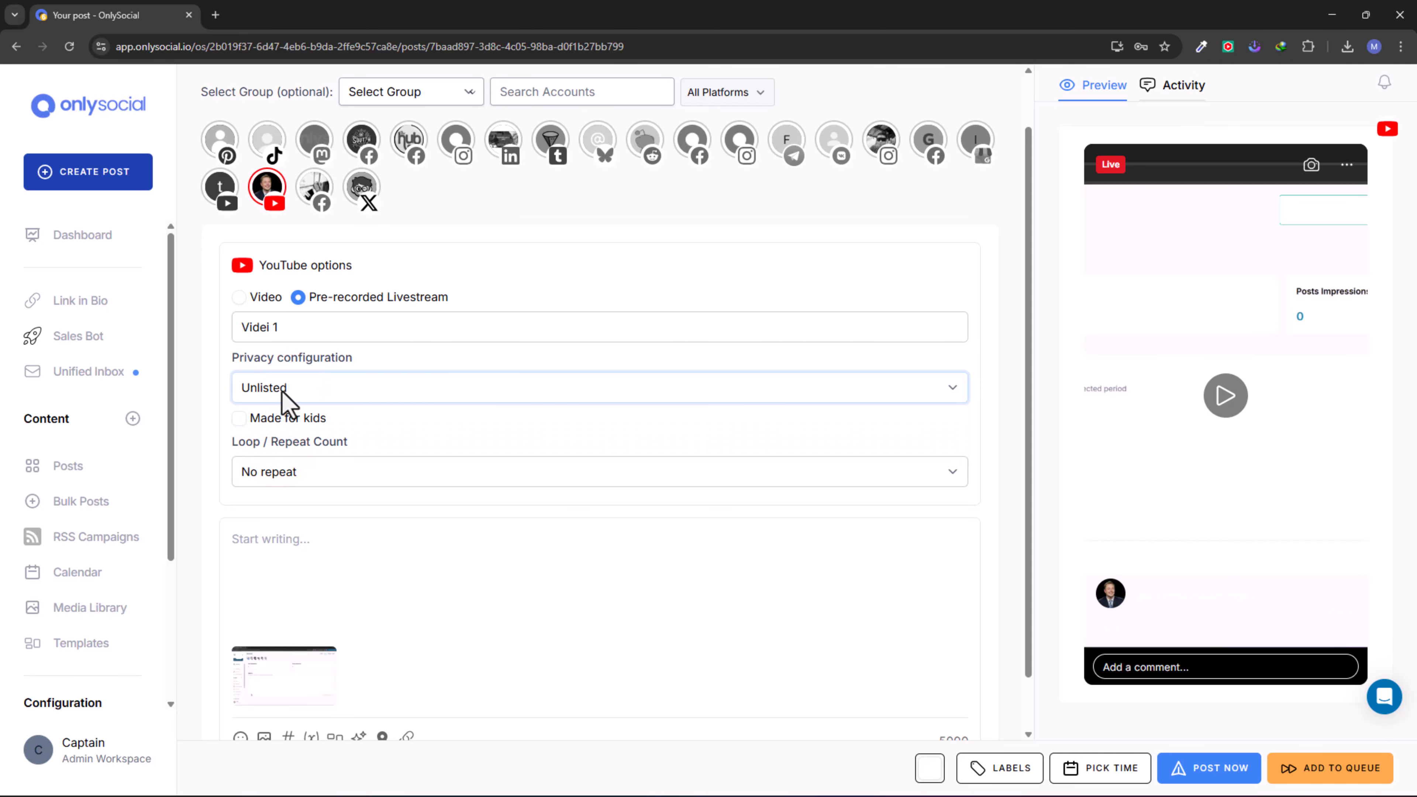
click(282, 390)
click(273, 415)
- Mark the YouTube livestream as made for kids
click(240, 419)
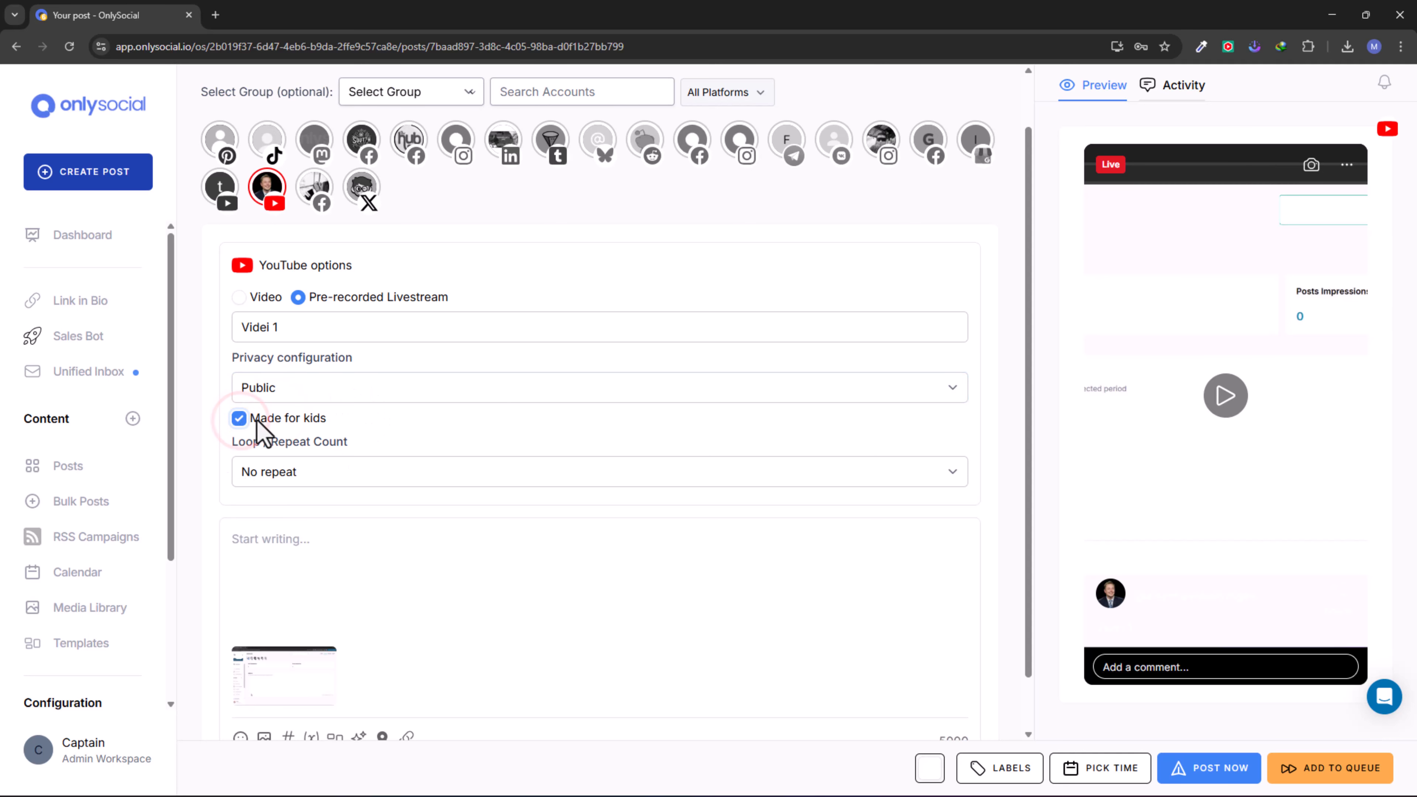
drag(258, 418, 348, 425)
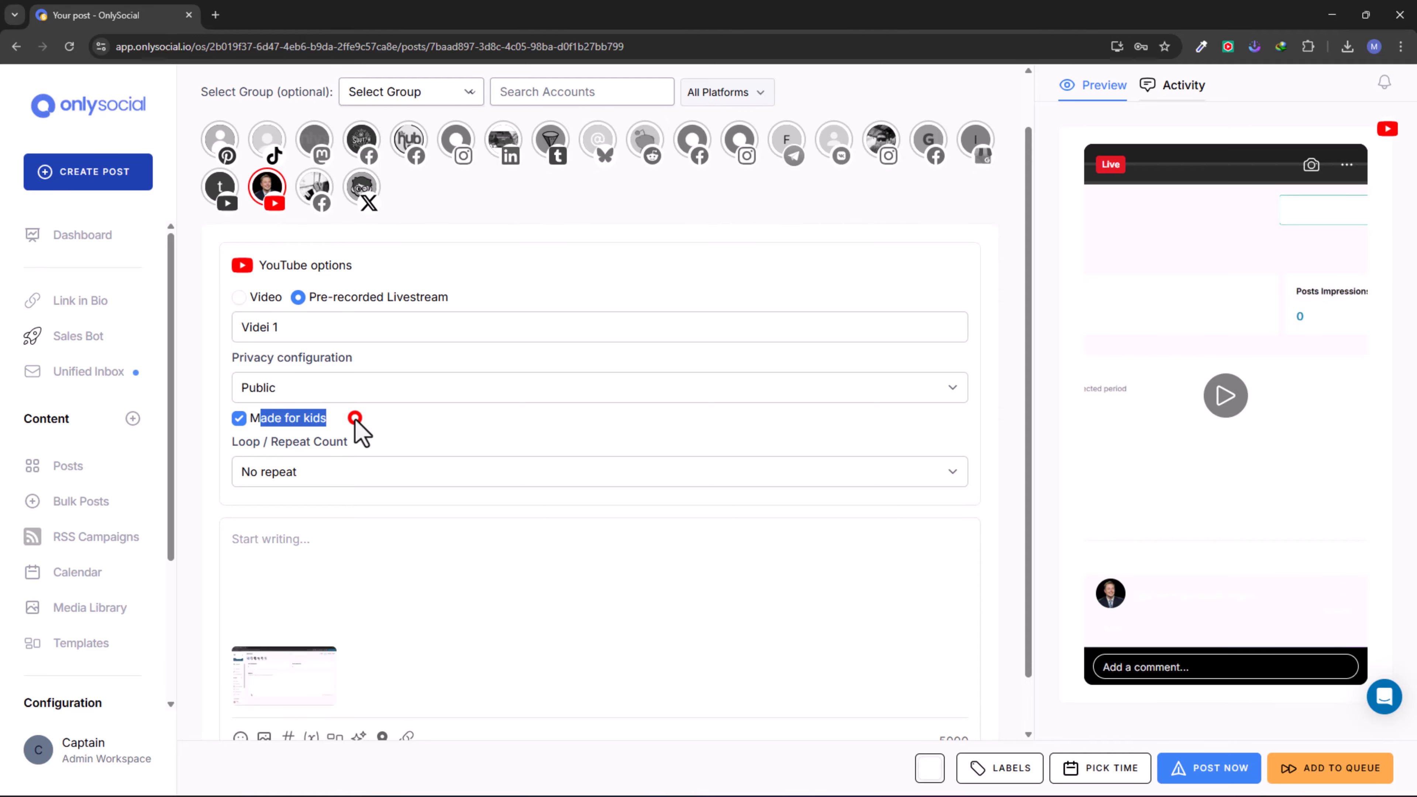
click(355, 419)
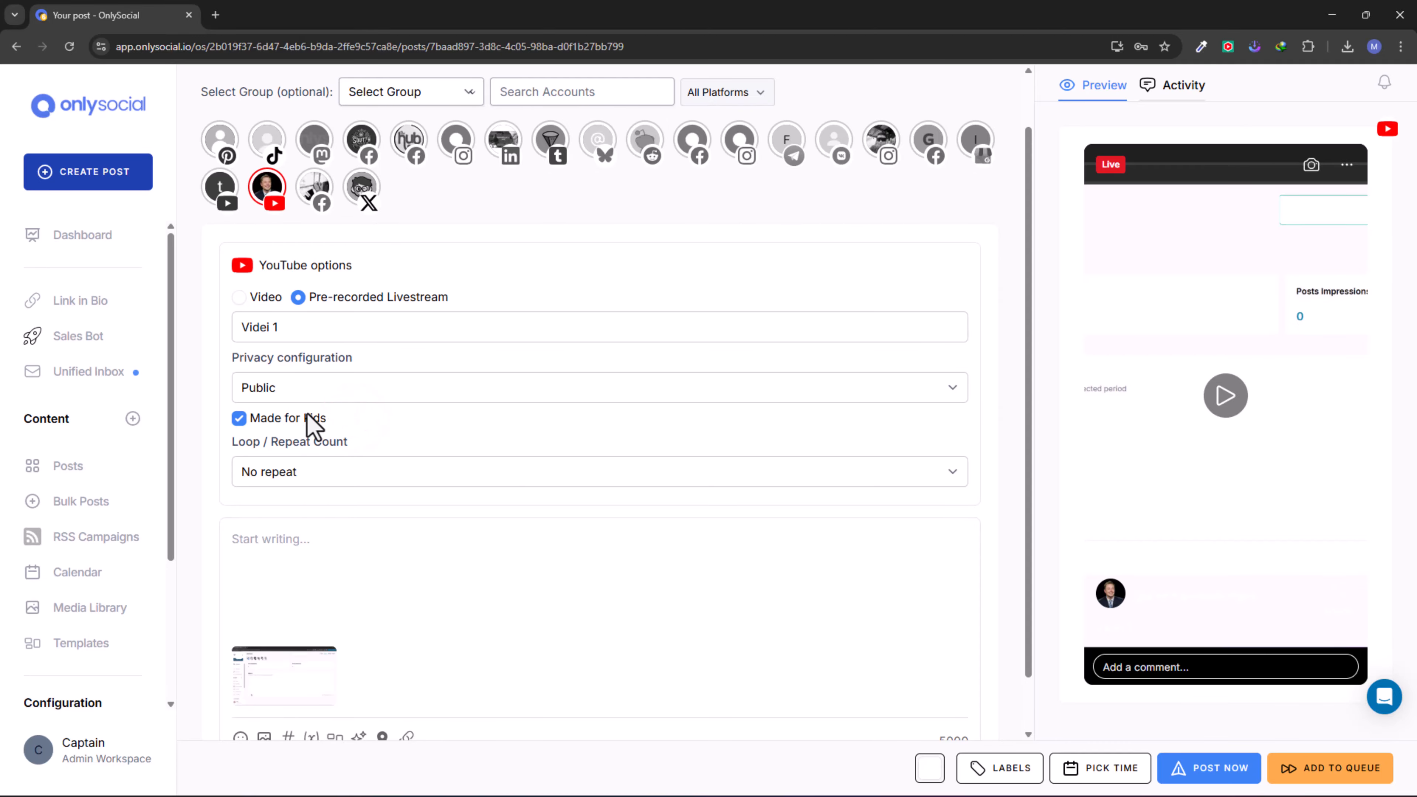
click(276, 417)
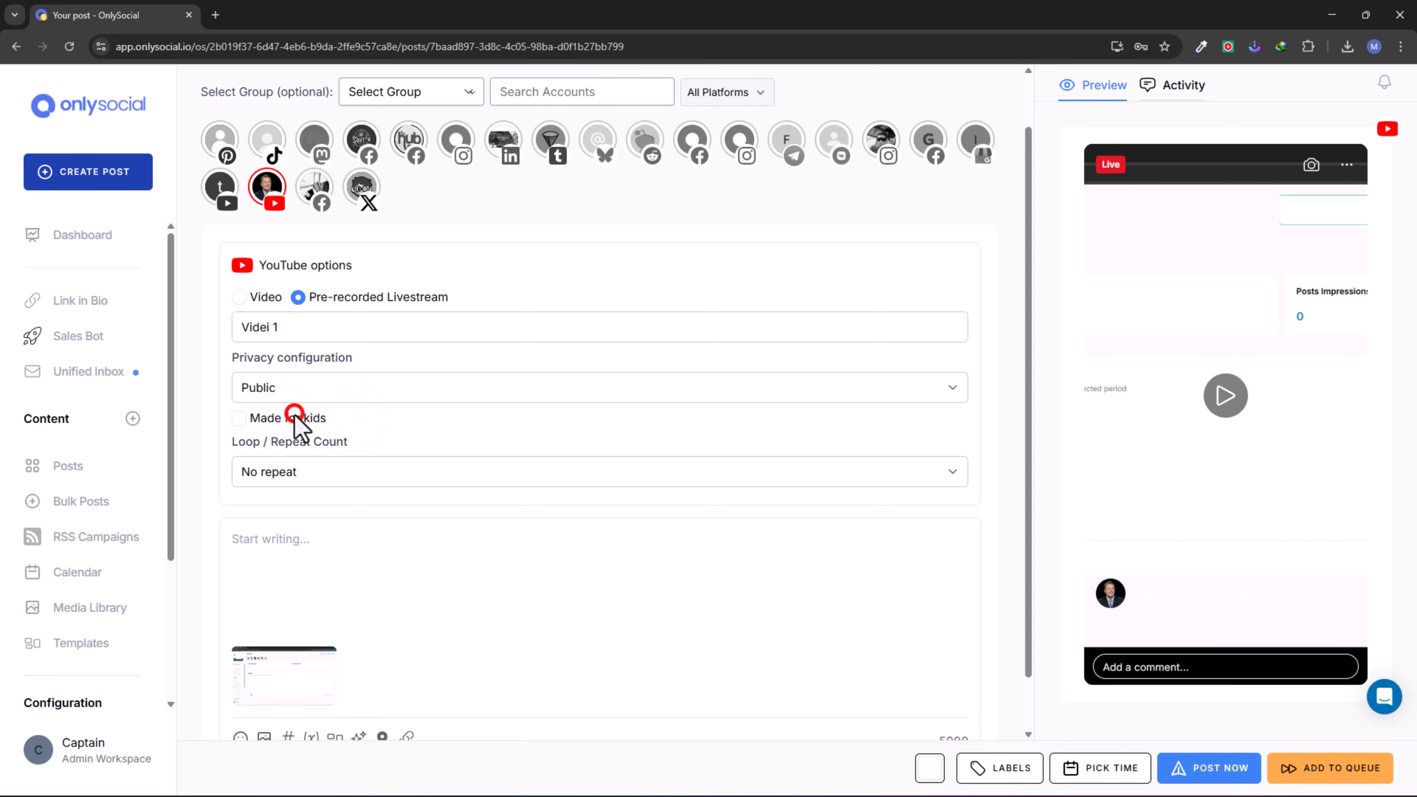
click(294, 414)
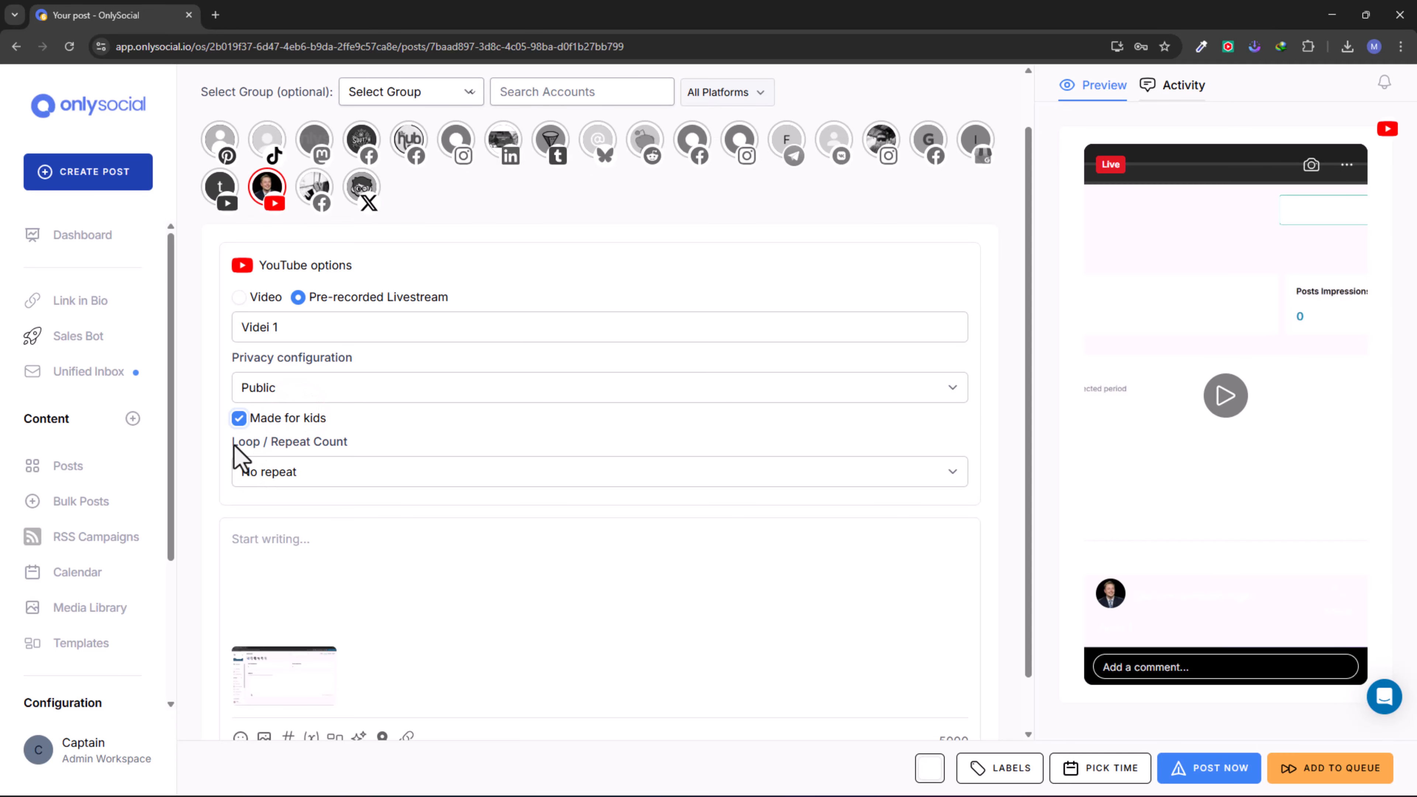
- Set the livestream's loop count to 2 times, then return it to No repeat
drag(233, 444, 353, 442)
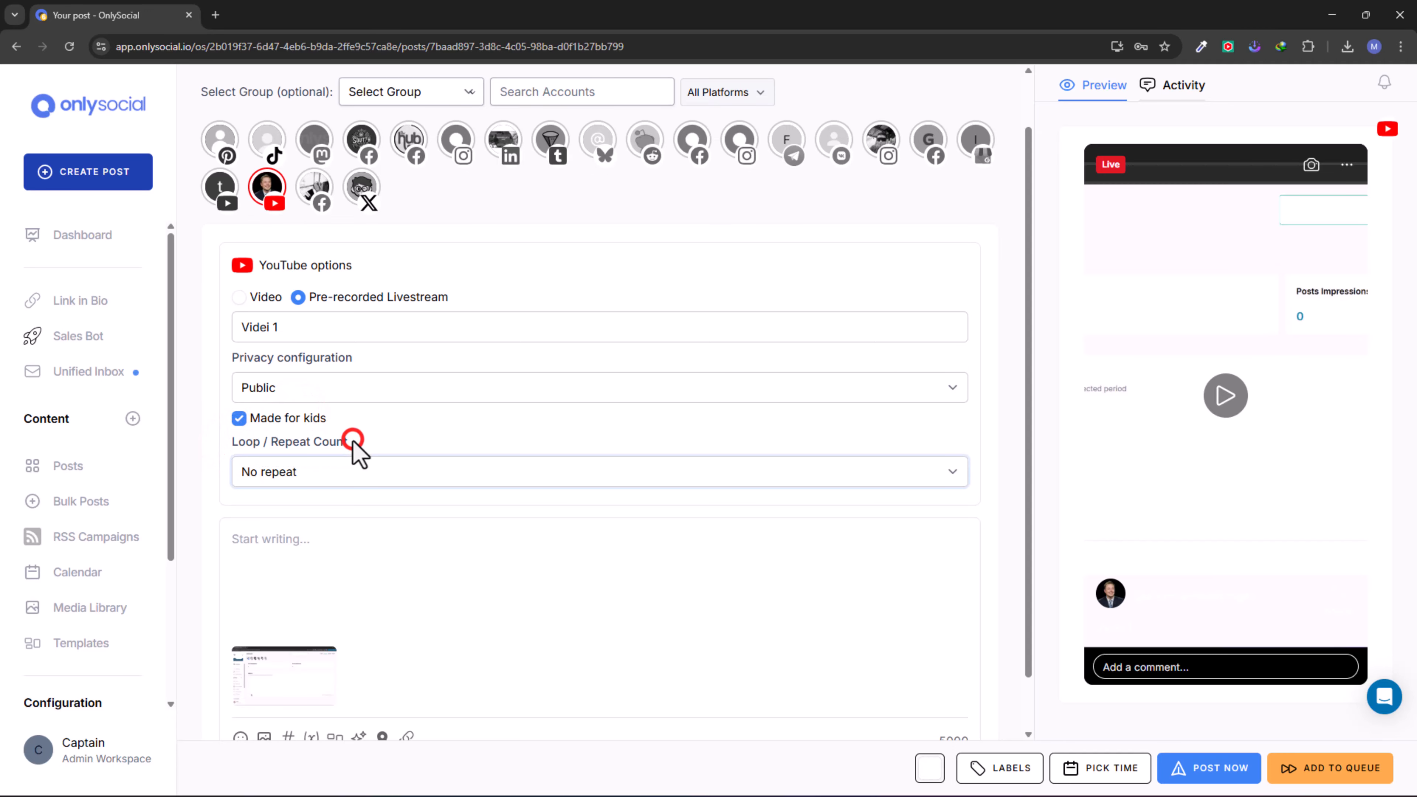
click(318, 471)
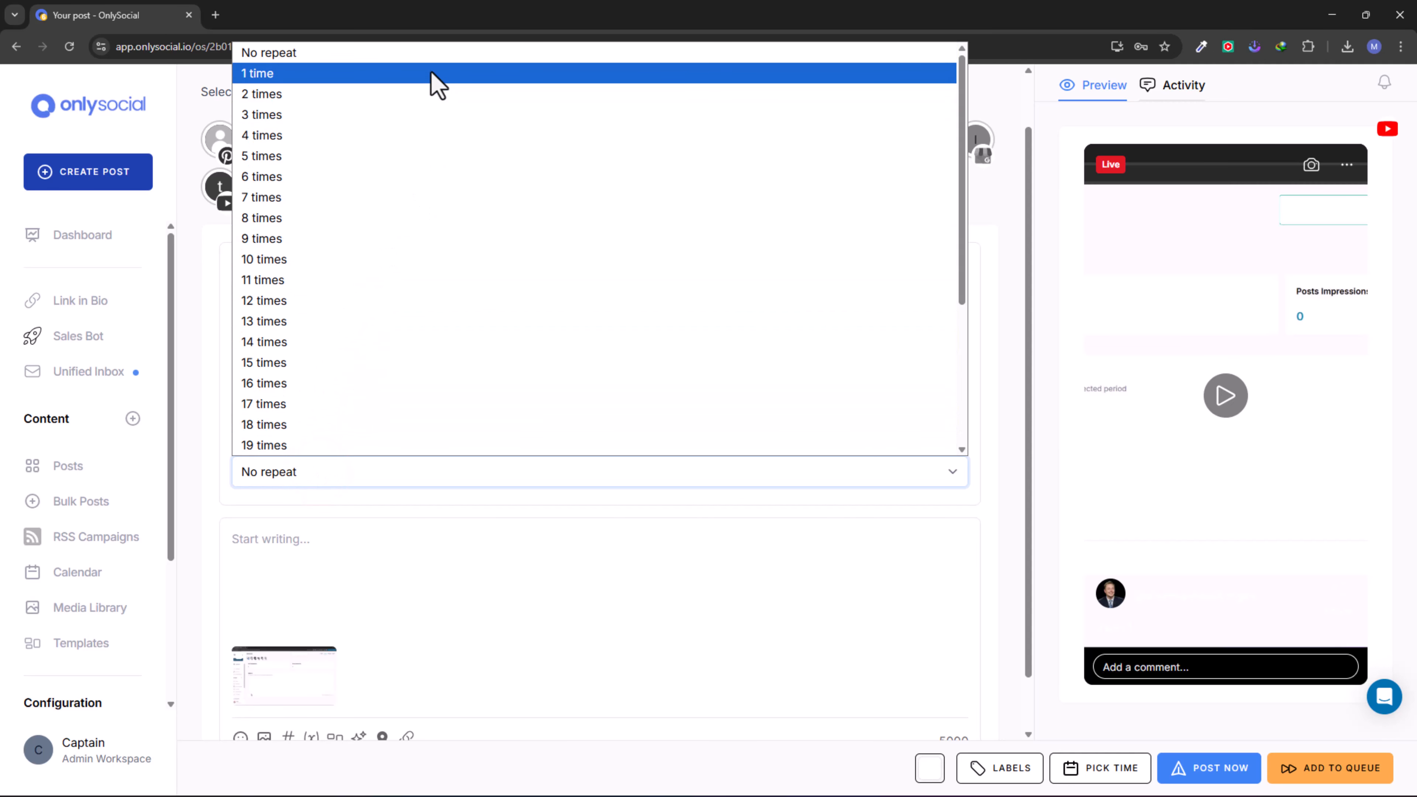
click(432, 95)
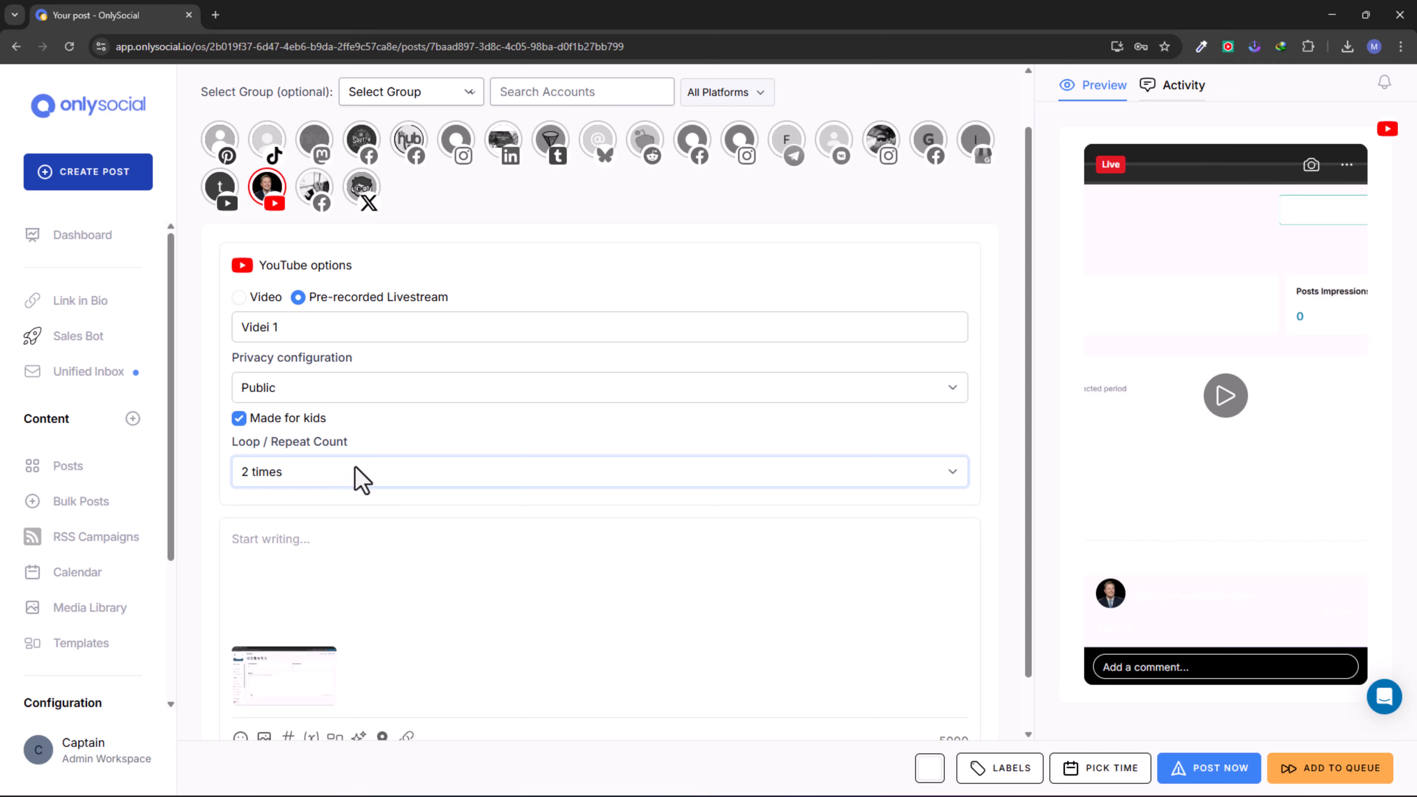
click(390, 474)
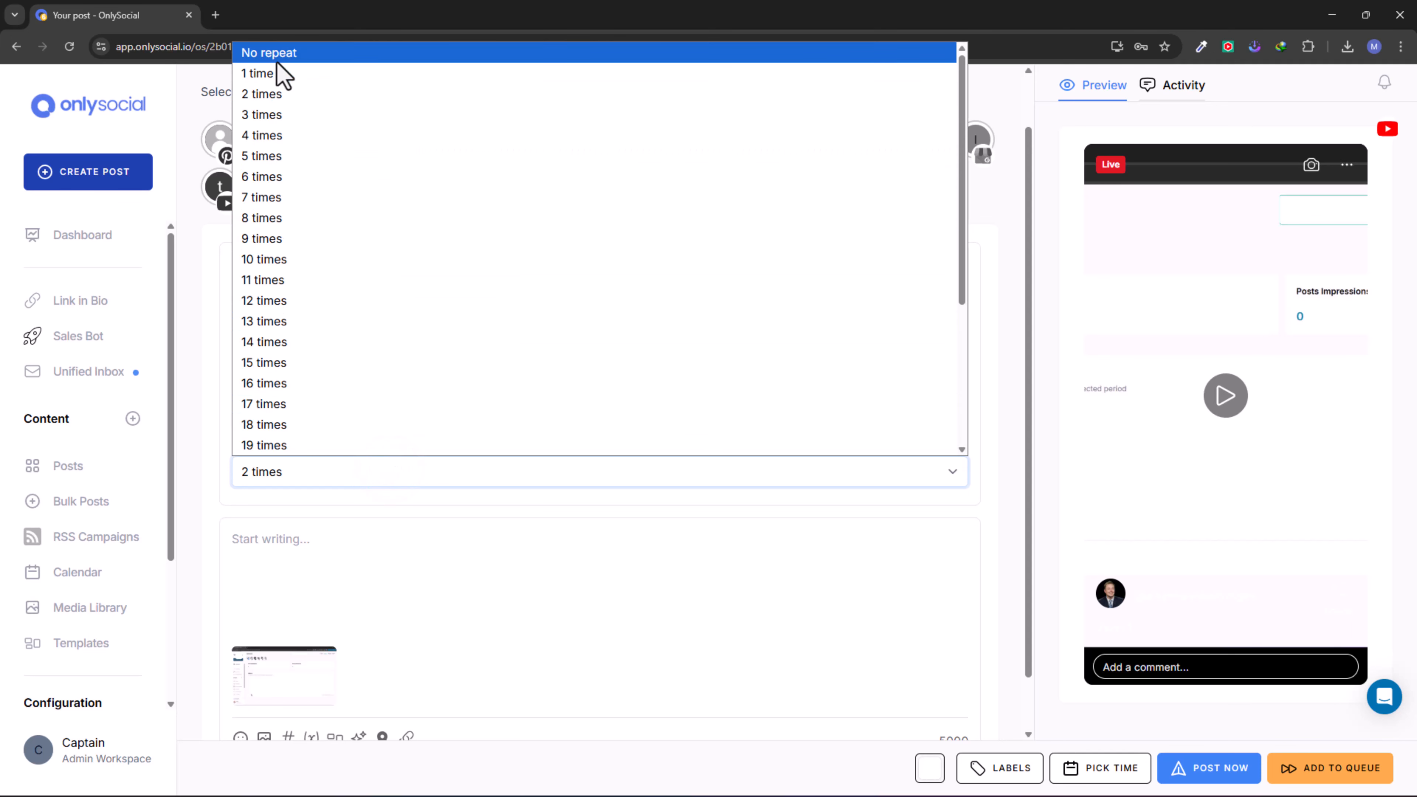
click(274, 55)
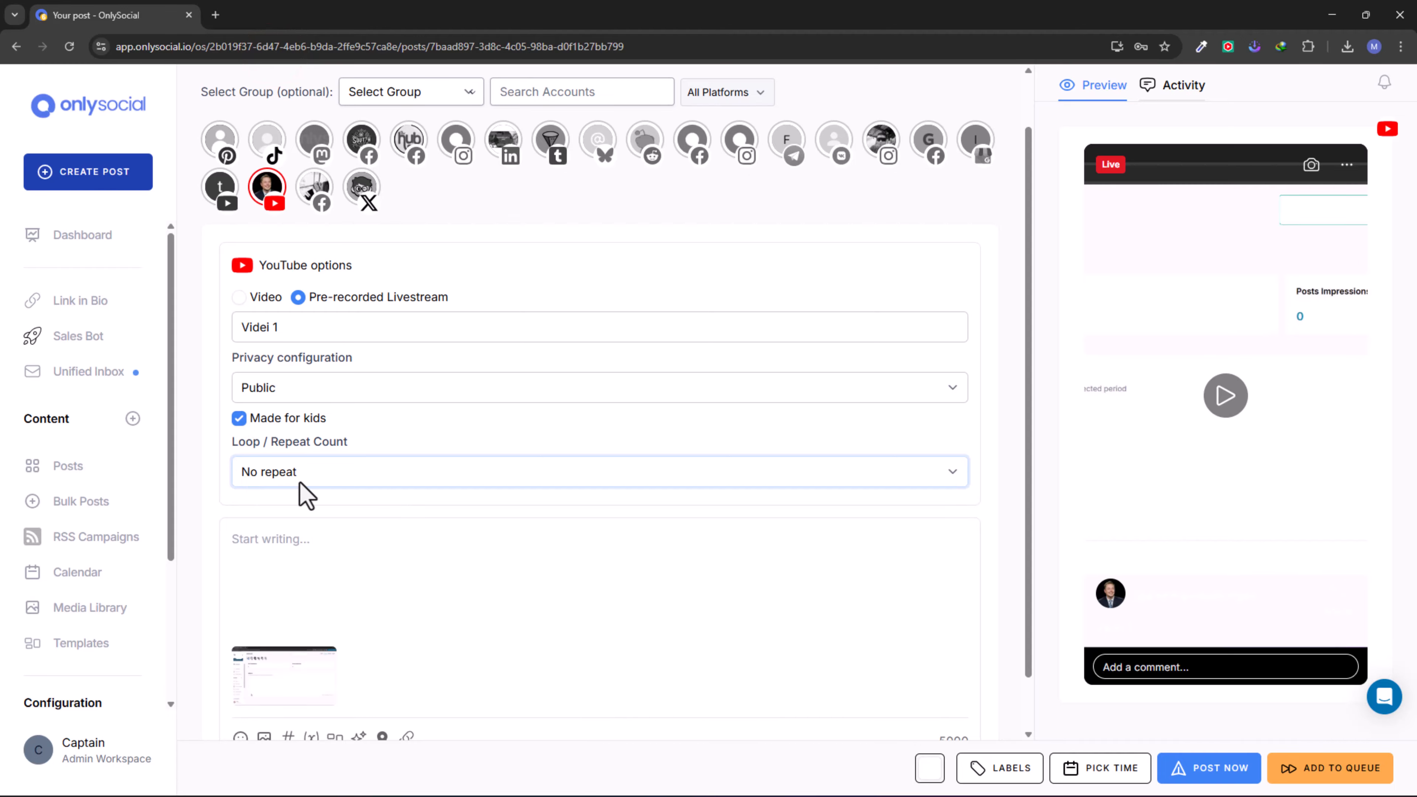
click(326, 504)
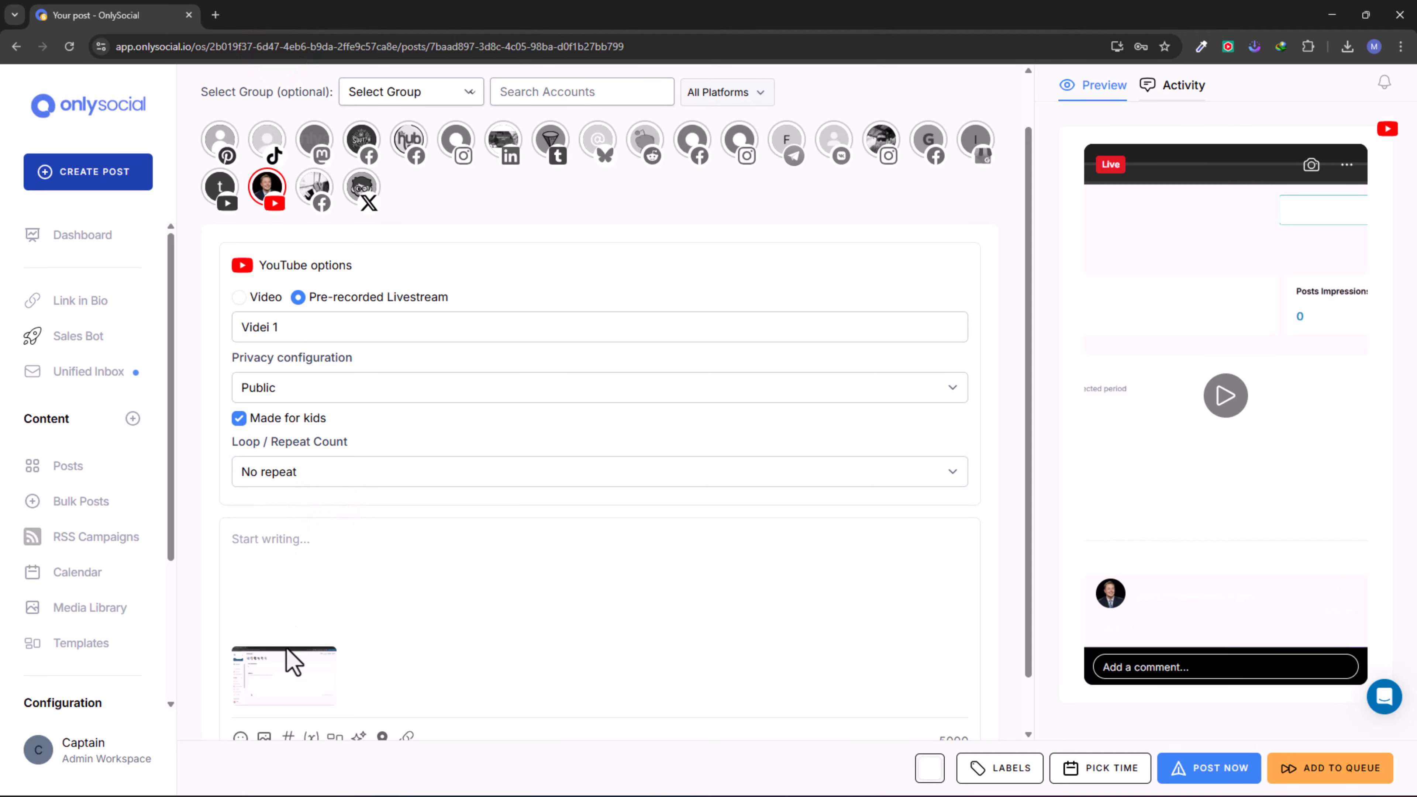
- Upload brodcas.png as the custom thumbnail for the attached workspace.mp4 video and apply it
click(289, 682)
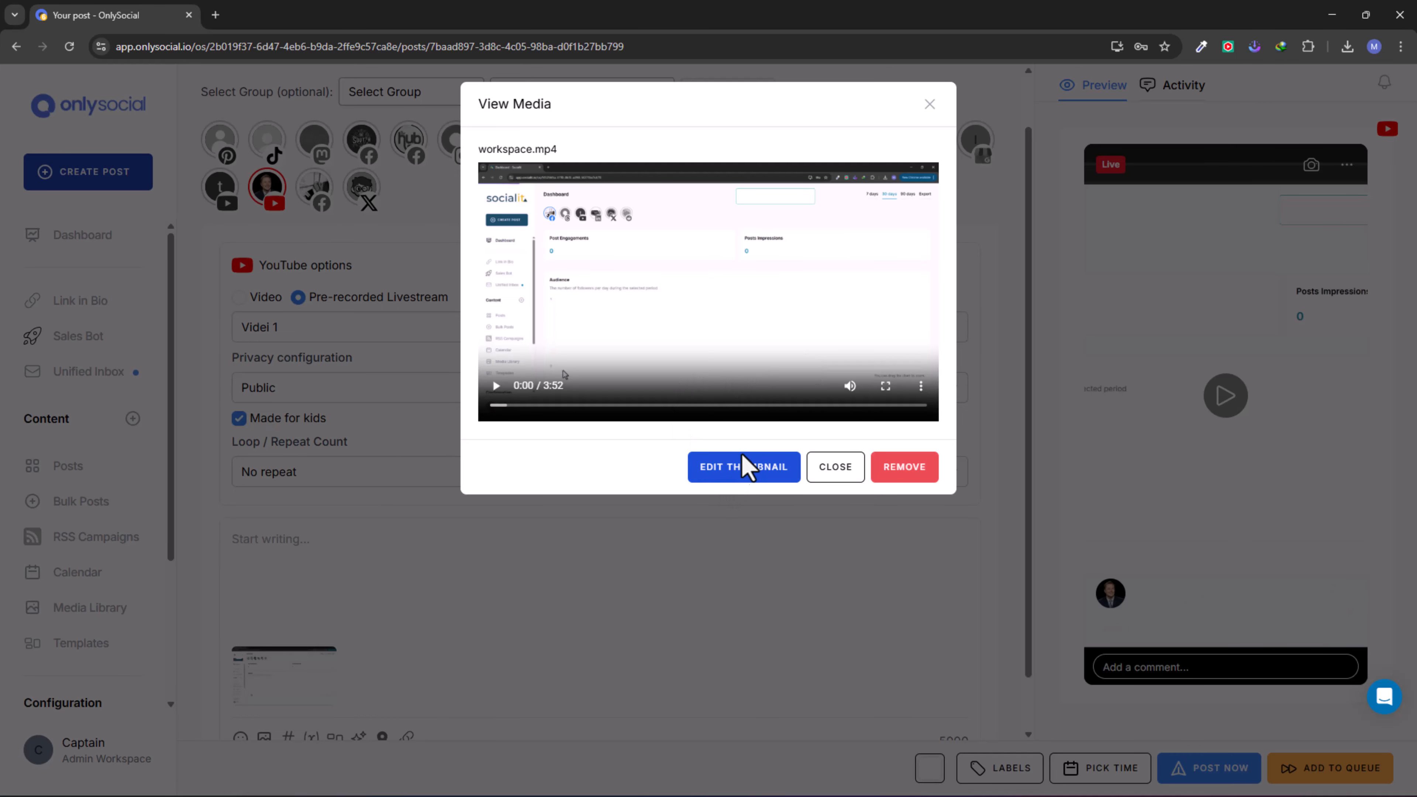
click(759, 469)
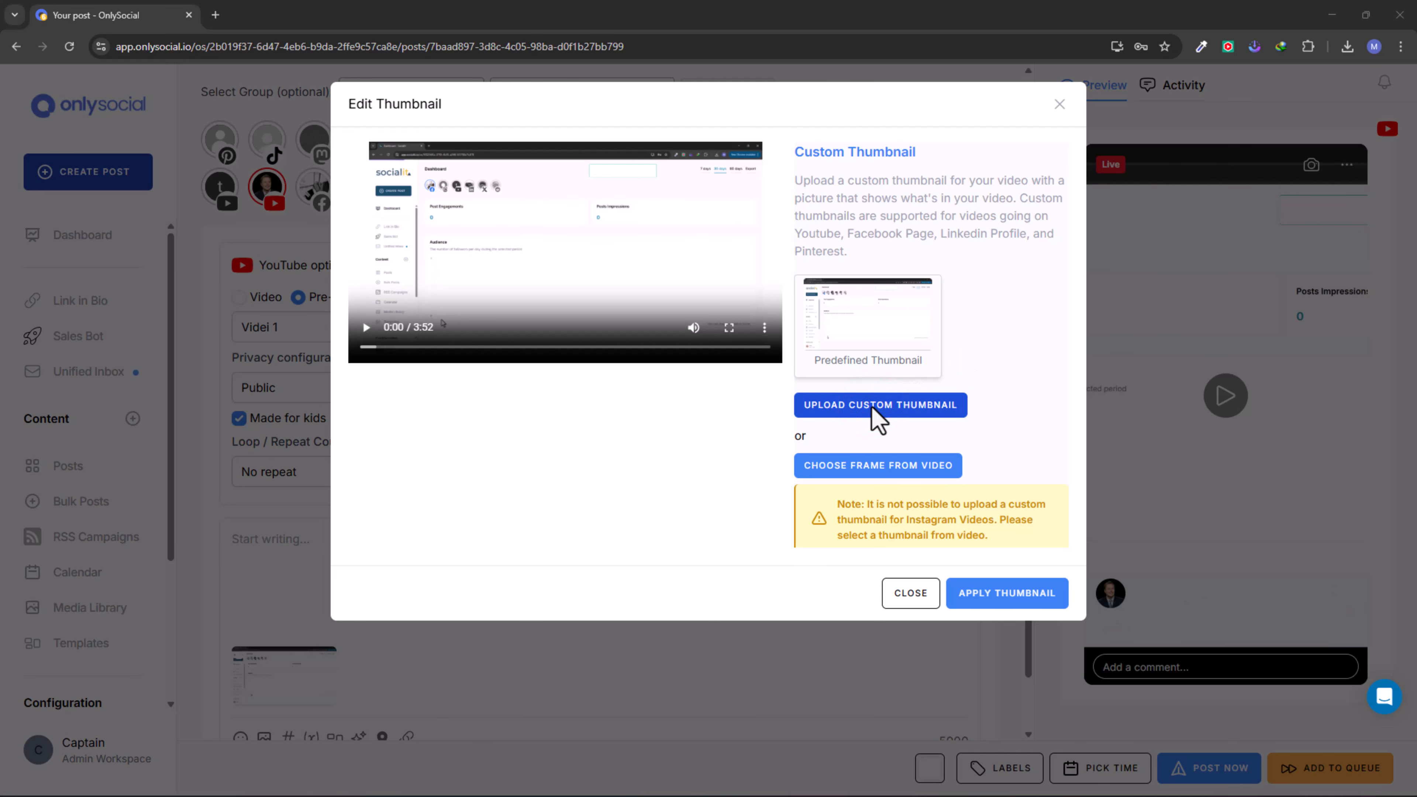
click(357, 184)
click(580, 367)
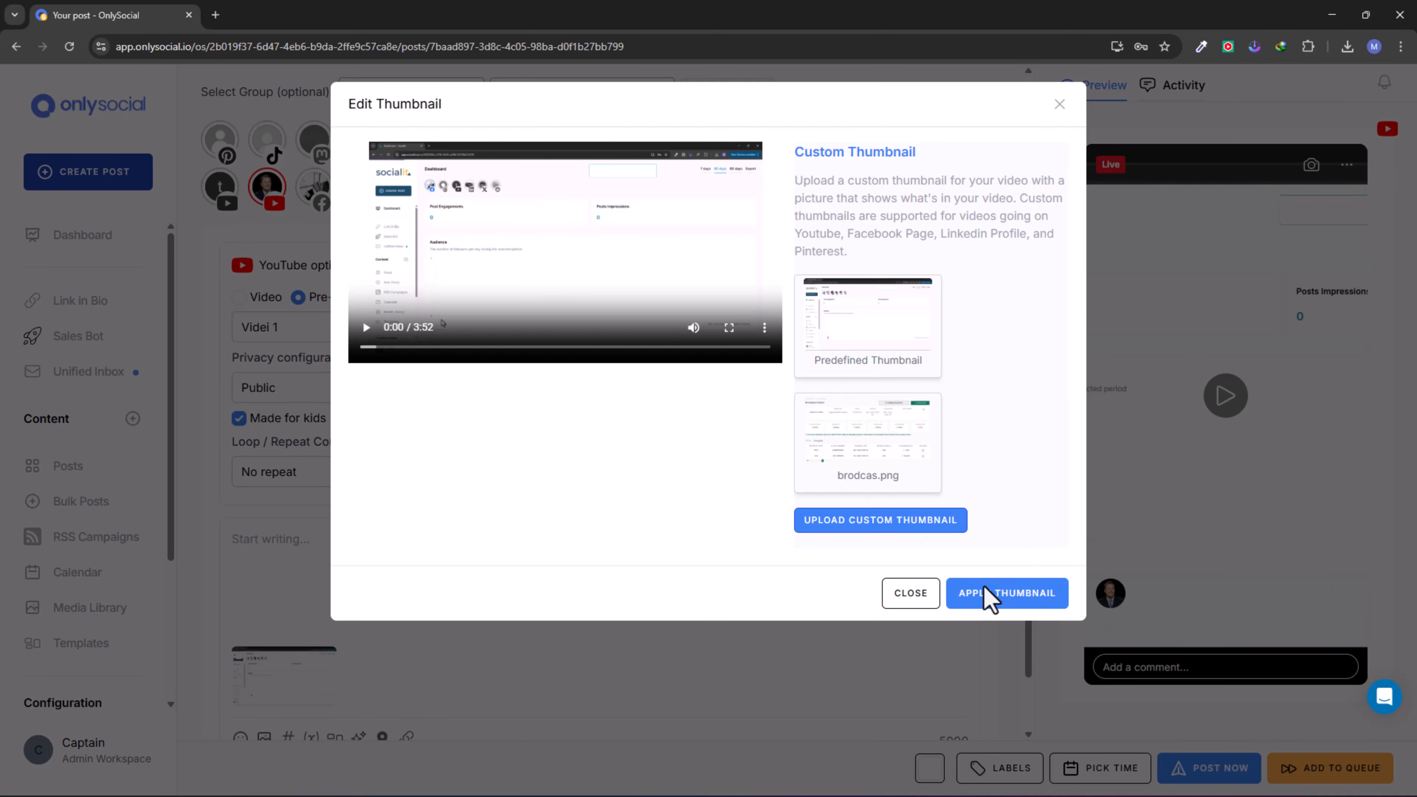
click(989, 596)
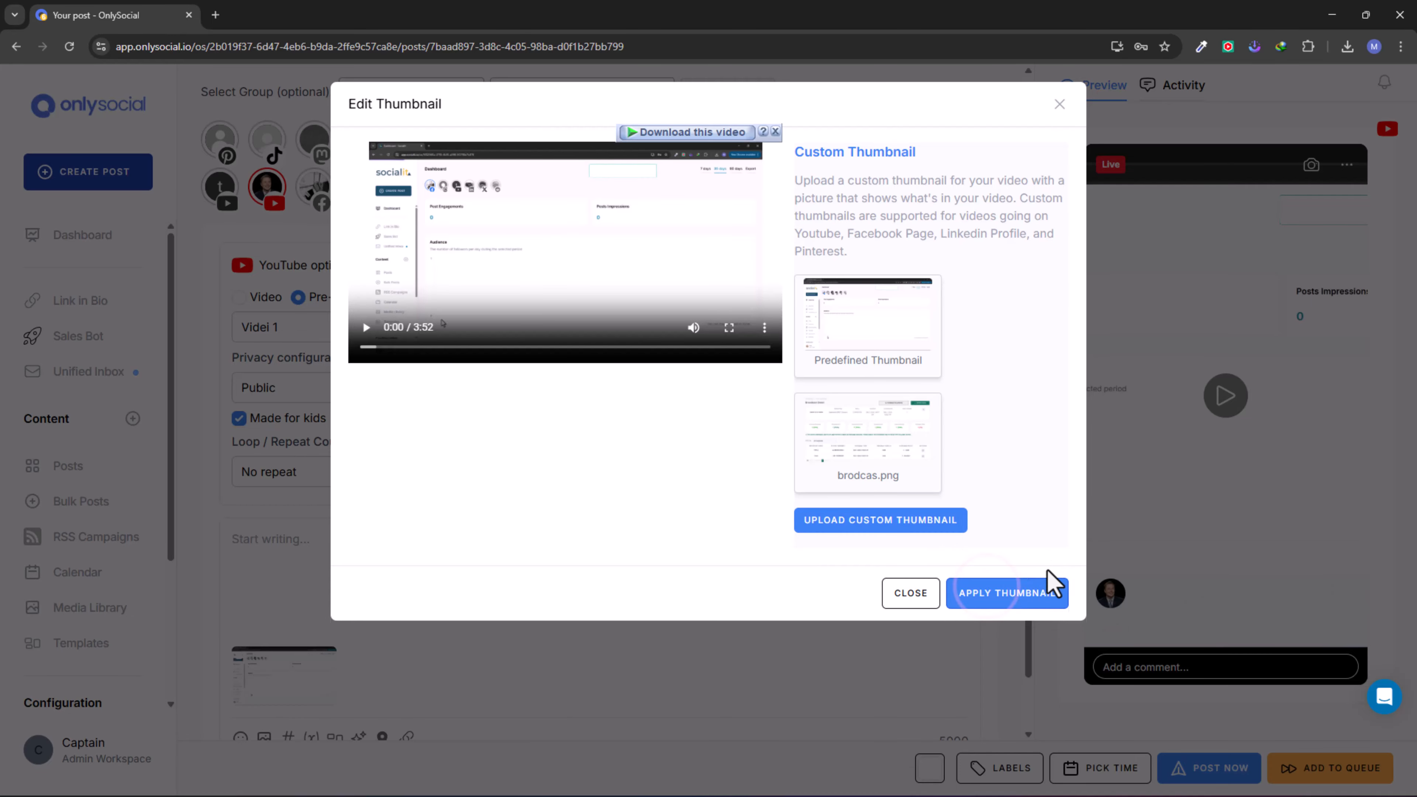
click(922, 592)
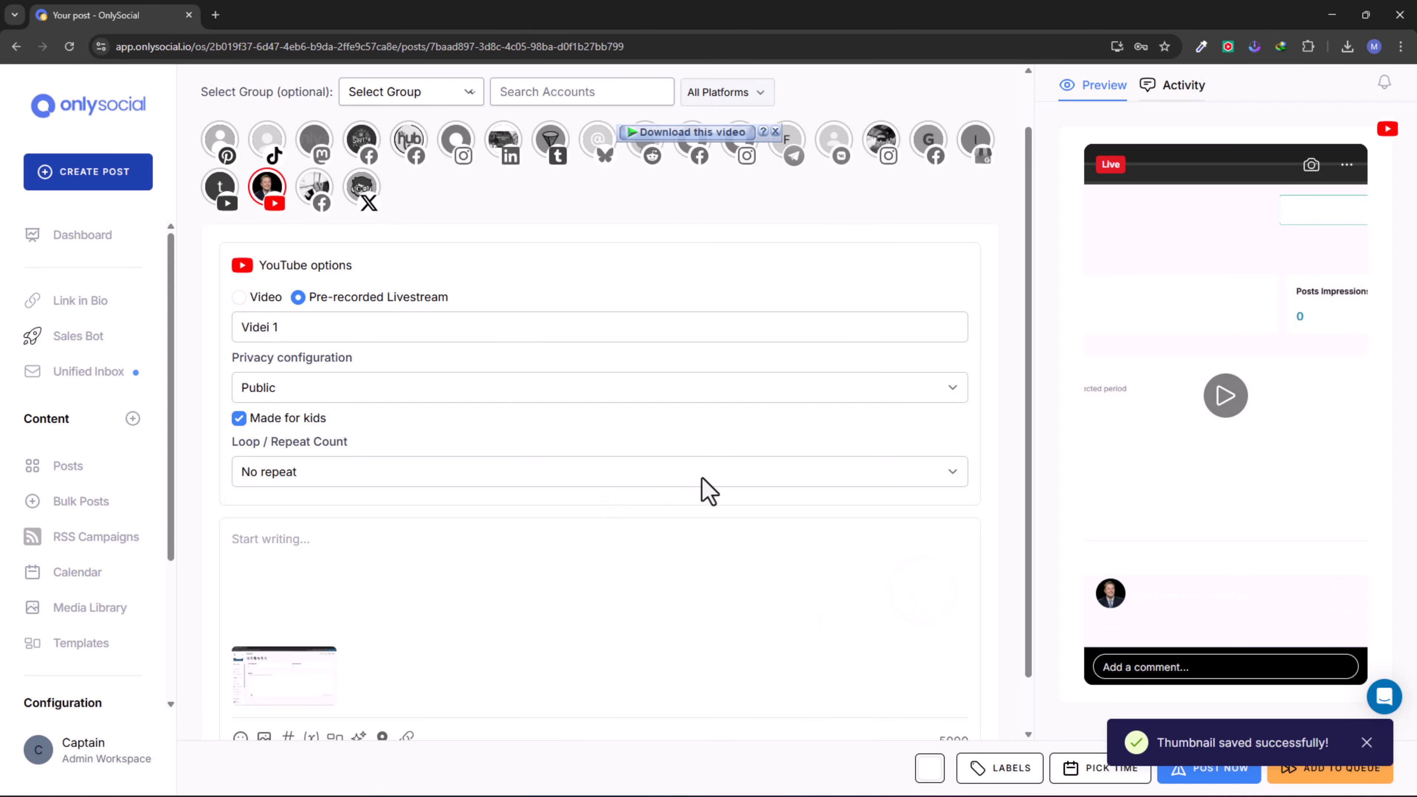
- Schedule the livestream post for April 7, 2026 at 11:05 PM and return to the Dashboard
click(1123, 778)
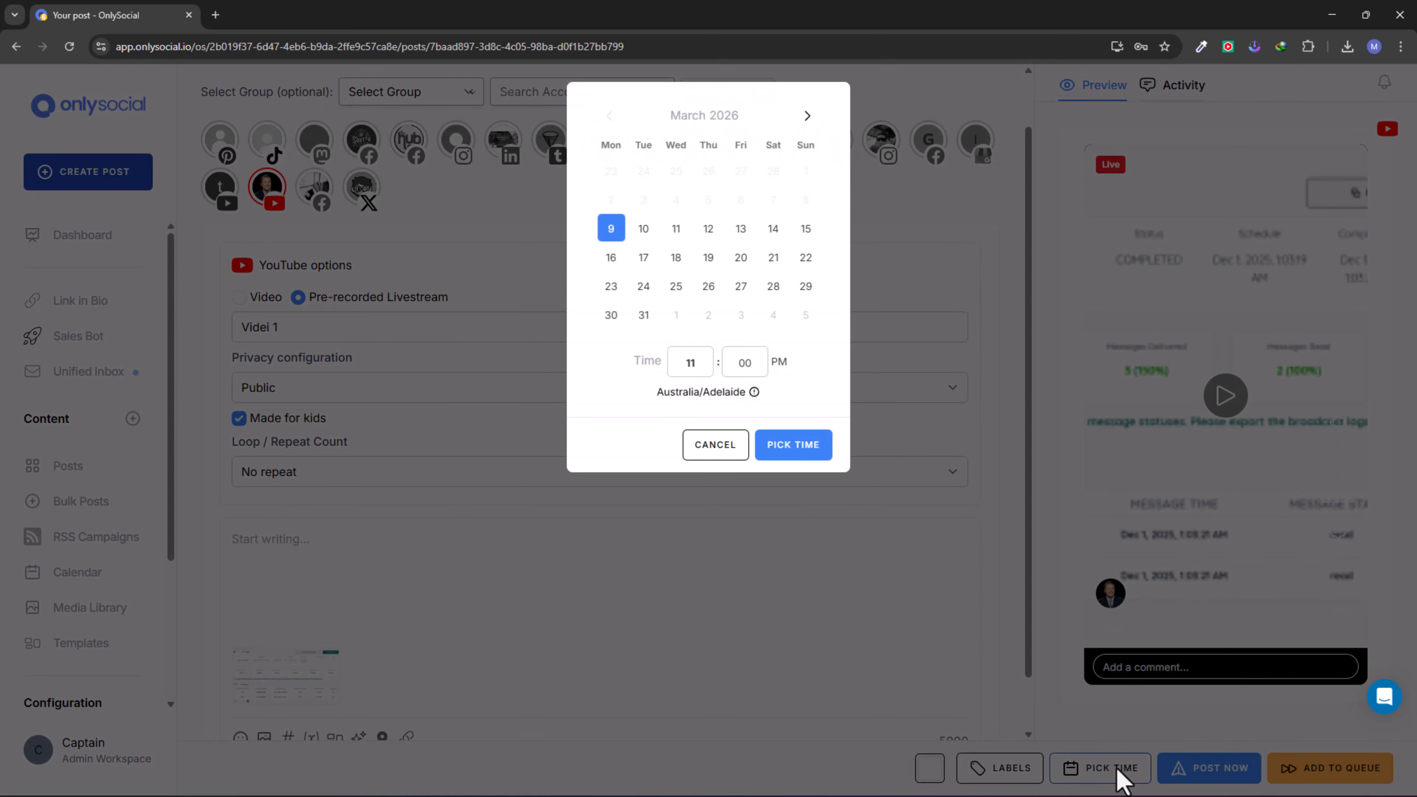
click(807, 116)
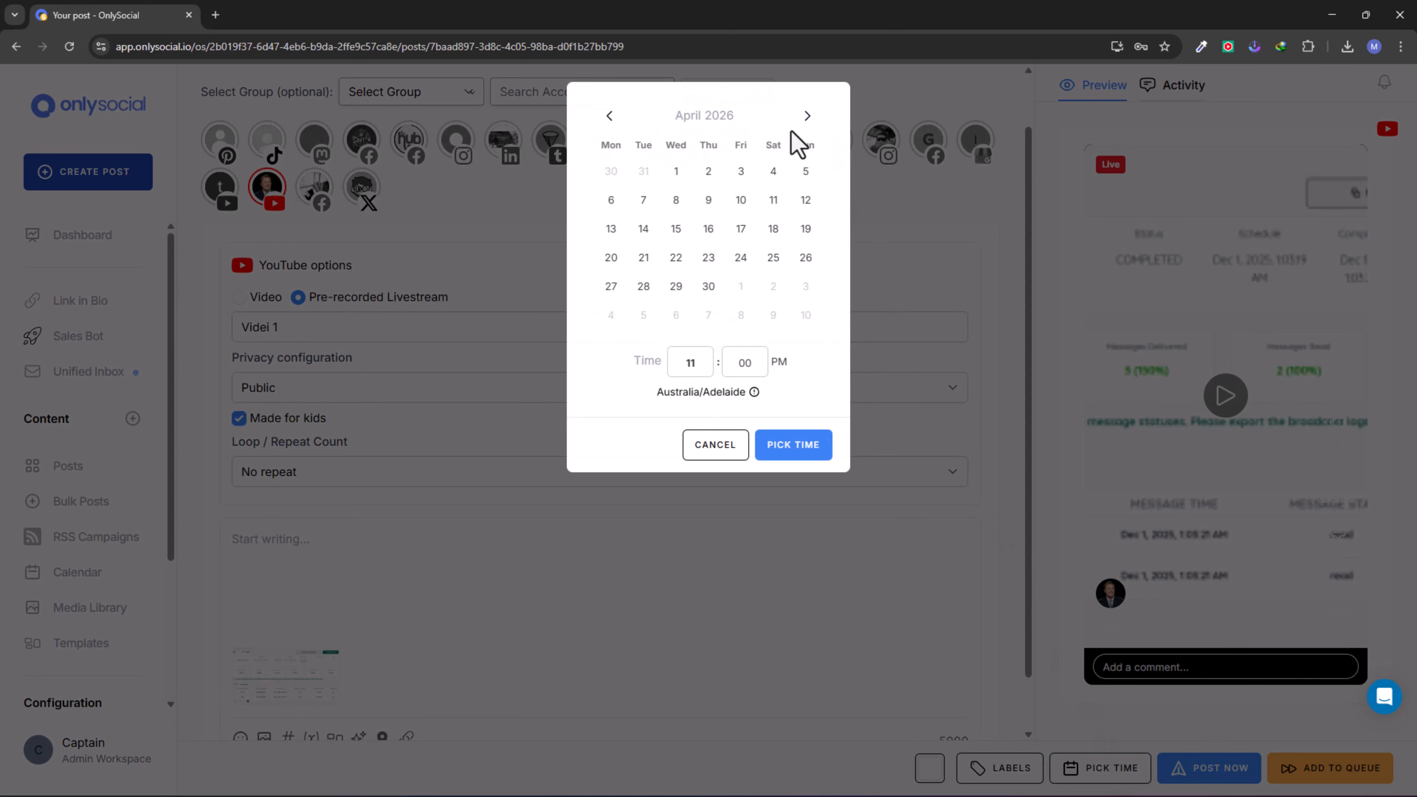
click(647, 208)
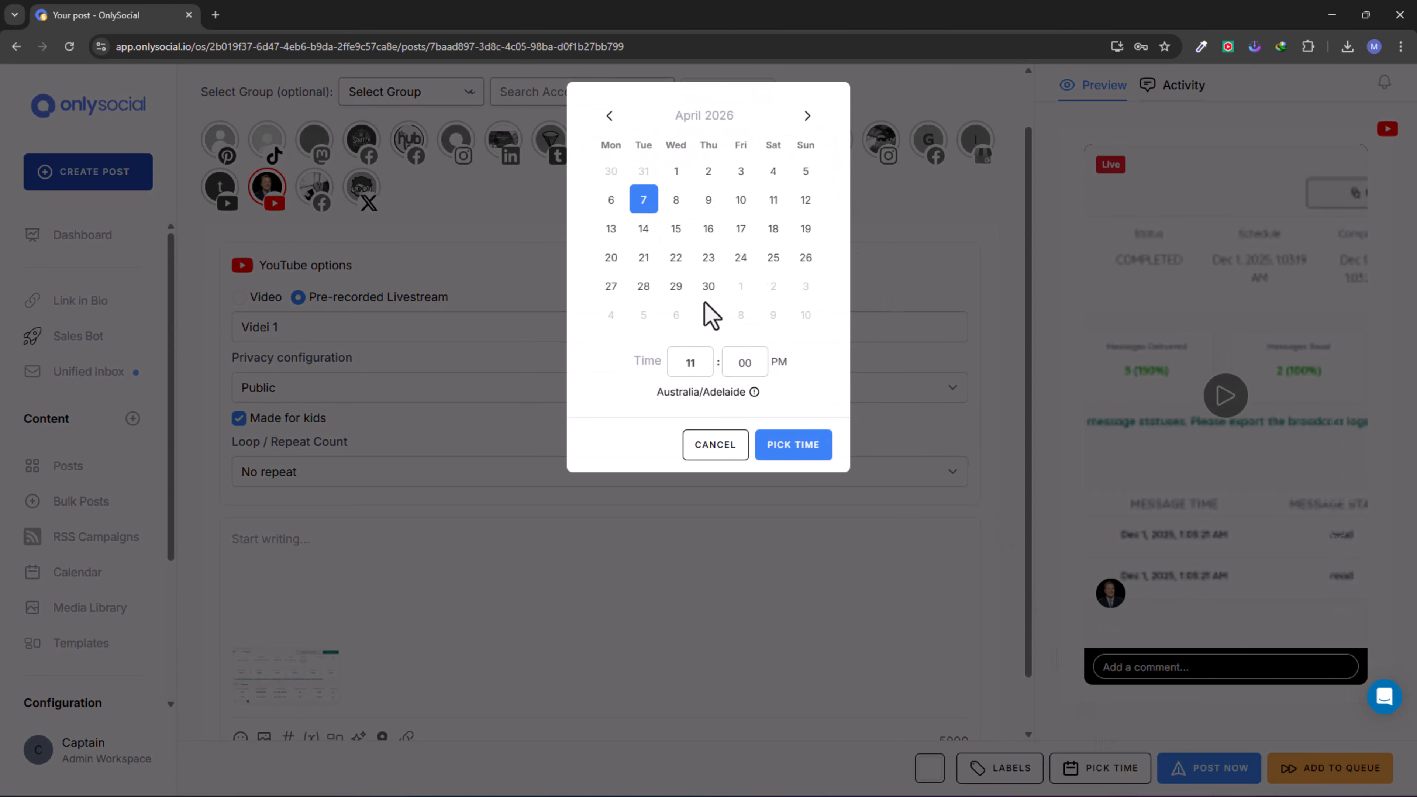
click(762, 353)
click(791, 447)
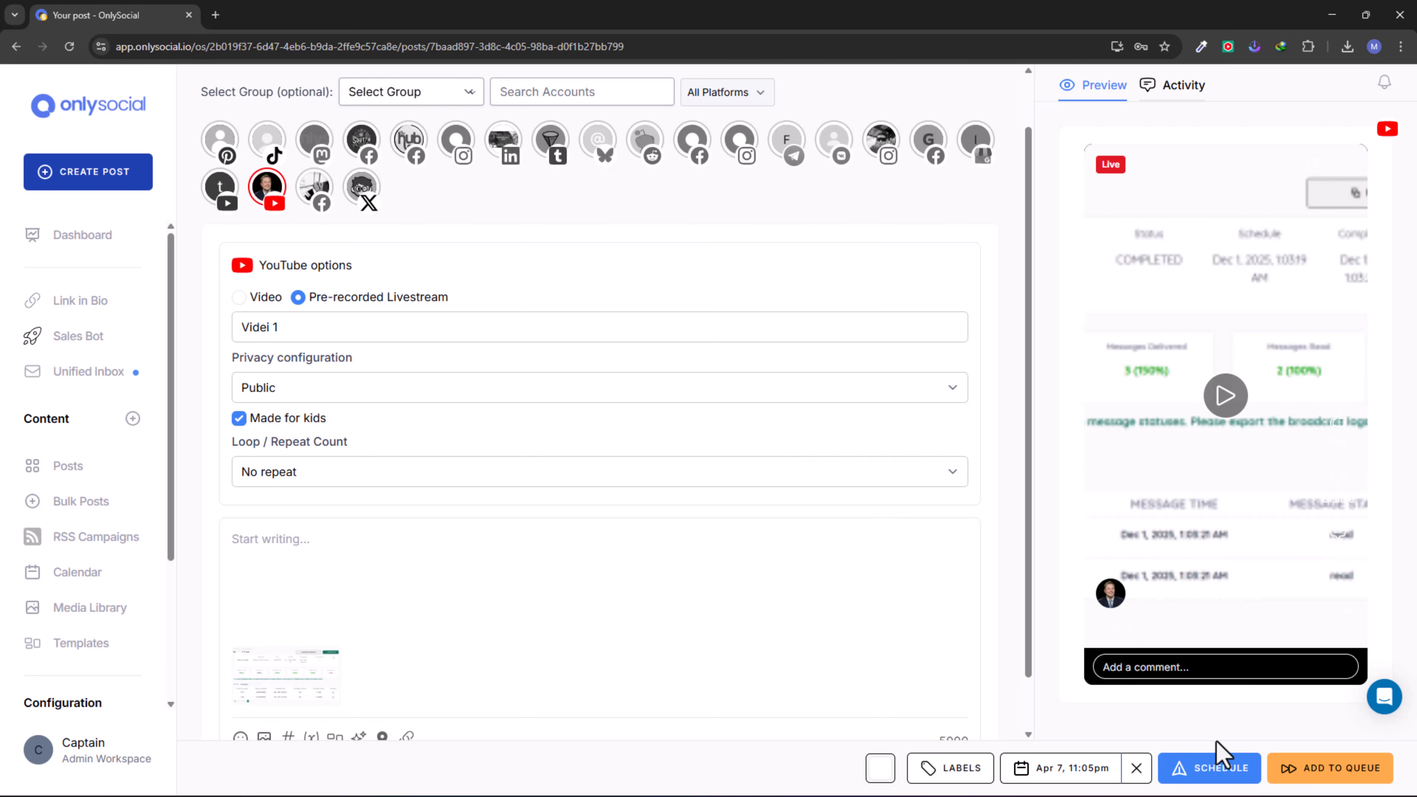
click(1230, 769)
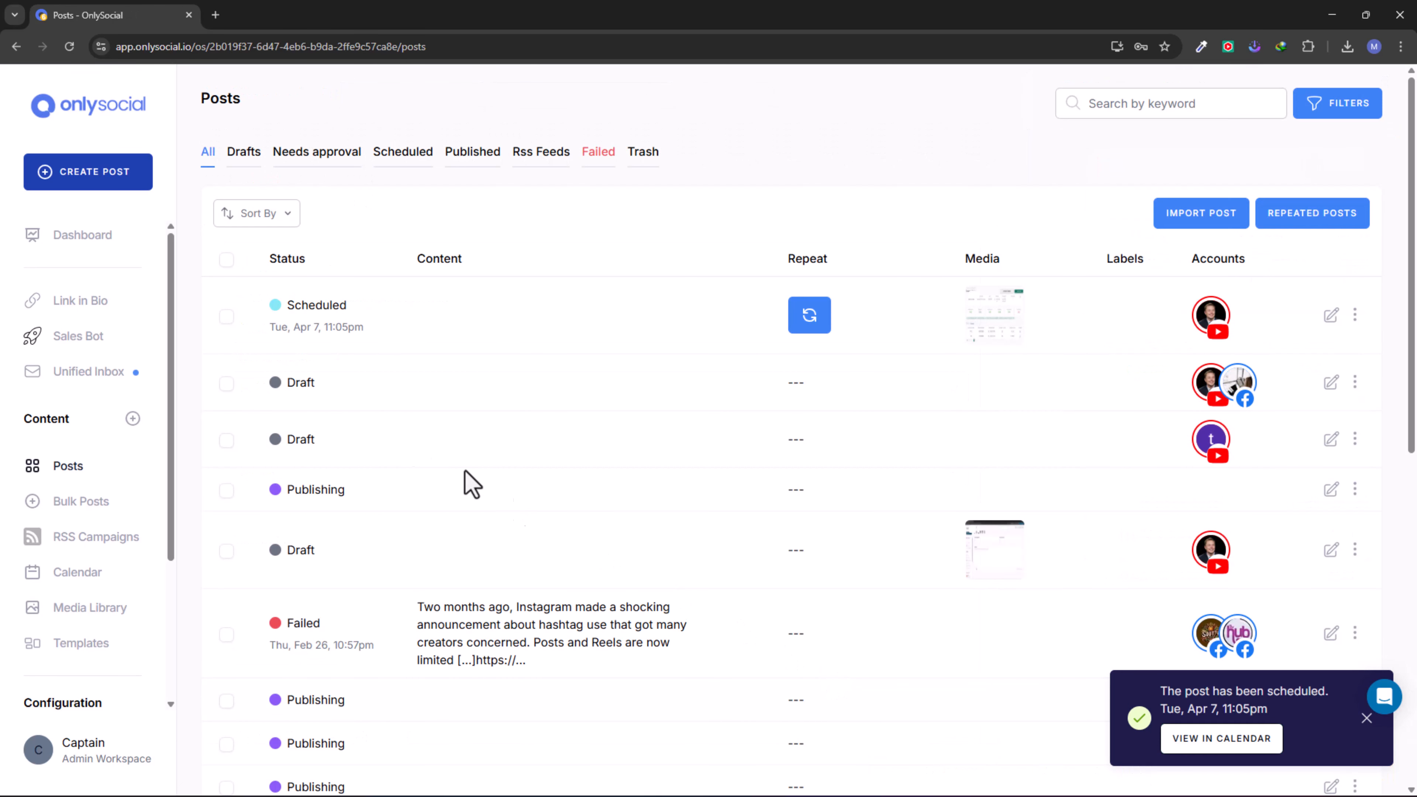
click(44, 242)
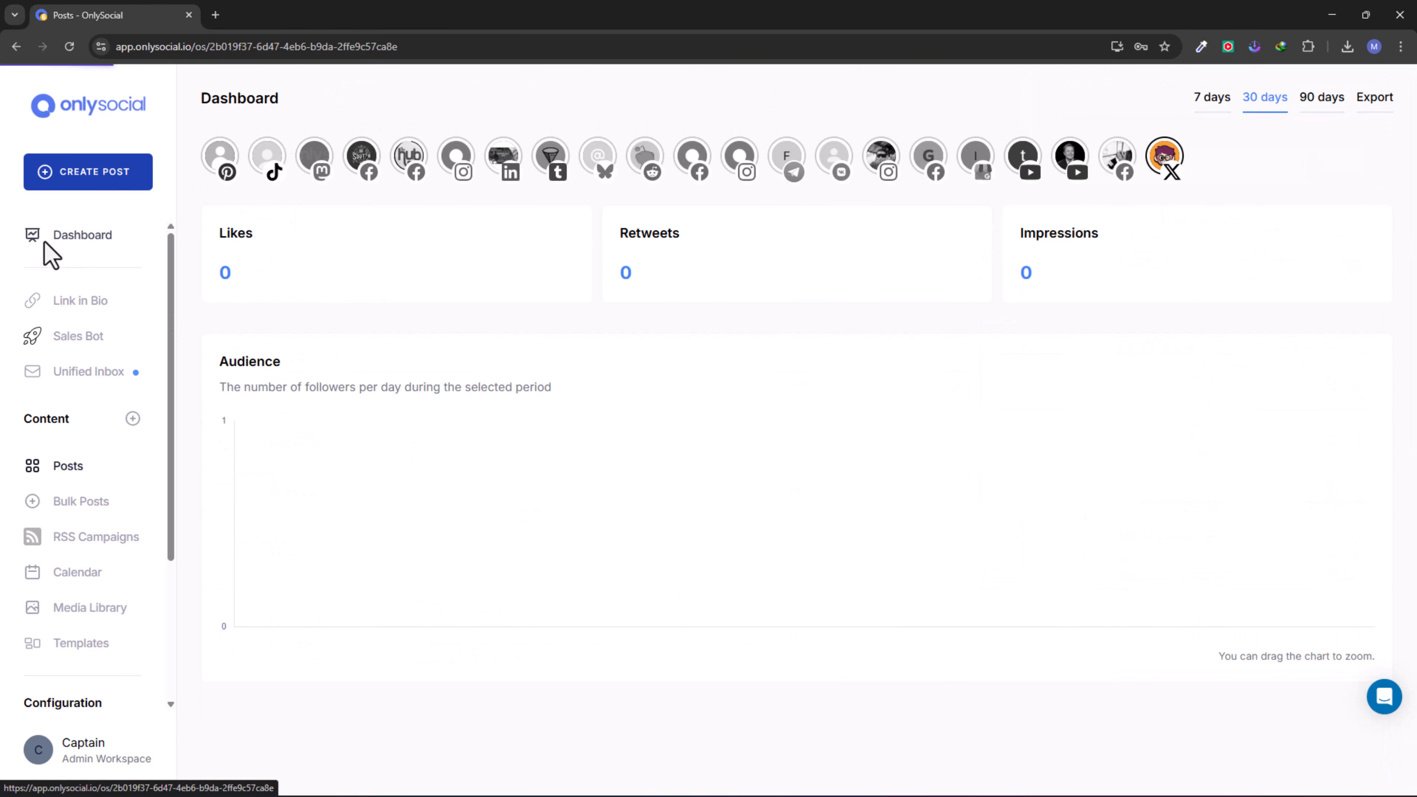